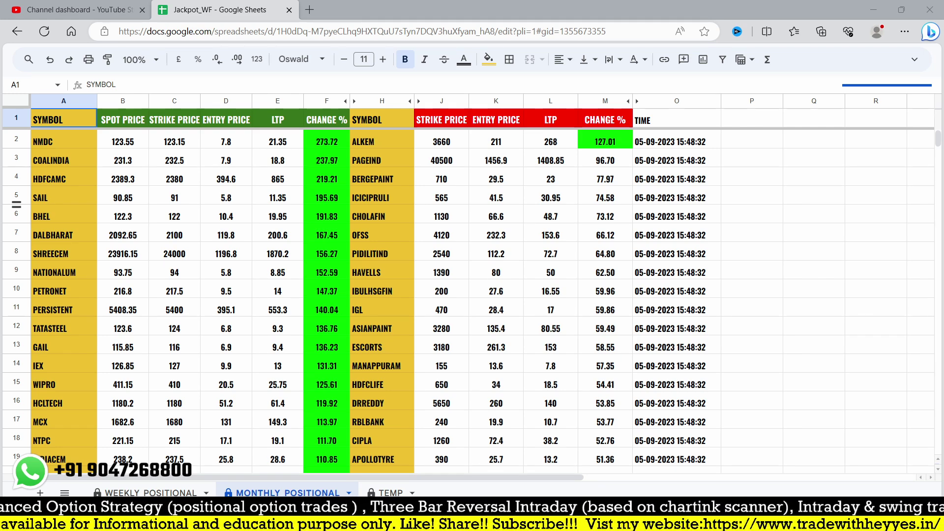
With the screen pen, tick NMDC, COALINDIA, SAIL, BHEL and the symbols from NATIONALUM to IEX, and cross out HDFCAMC, DALBHARAT and SHREECEM.
left_click_drag(77, 143, 106, 127)
mouse_move(82, 159)
left_mouse_down()
mouse_move(104, 150)
mouse_move(82, 185)
left_mouse_up()
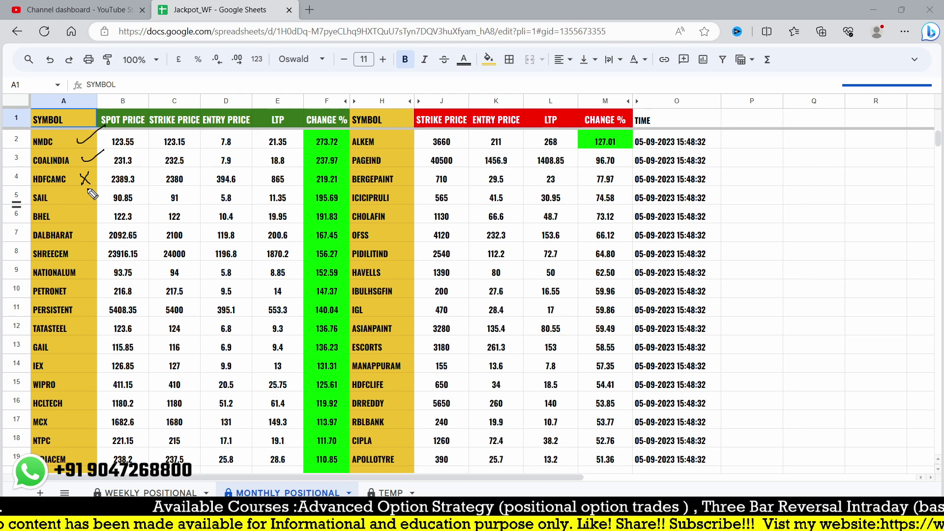
left_click_drag(84, 195, 107, 186)
mouse_move(81, 215)
left_mouse_down()
mouse_move(101, 206)
mouse_move(92, 276)
mouse_move(117, 259)
left_mouse_up()
left_click_drag(84, 294, 112, 281)
left_click_drag(84, 313, 89, 317)
left_click_drag(89, 318, 115, 298)
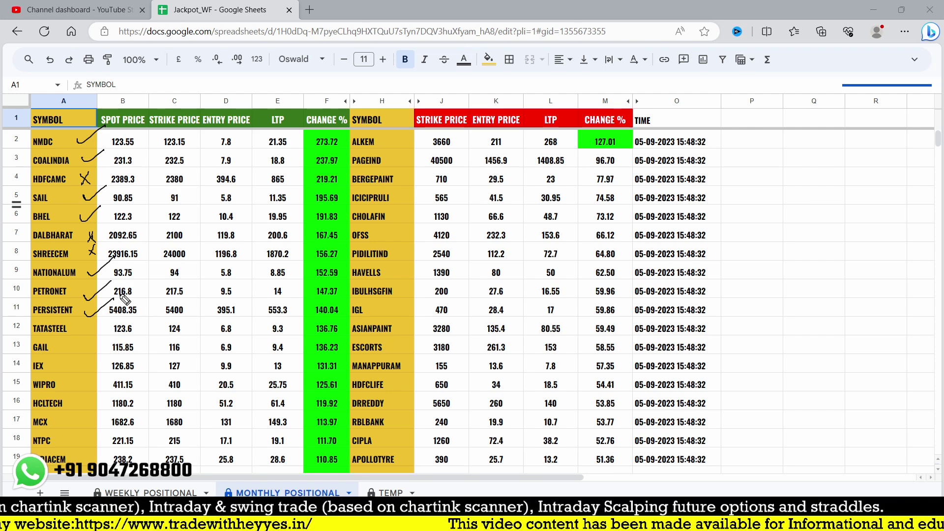
left_click_drag(79, 327, 99, 322)
mouse_move(69, 353)
left_mouse_down()
mouse_move(90, 343)
mouse_move(90, 354)
left_mouse_up()
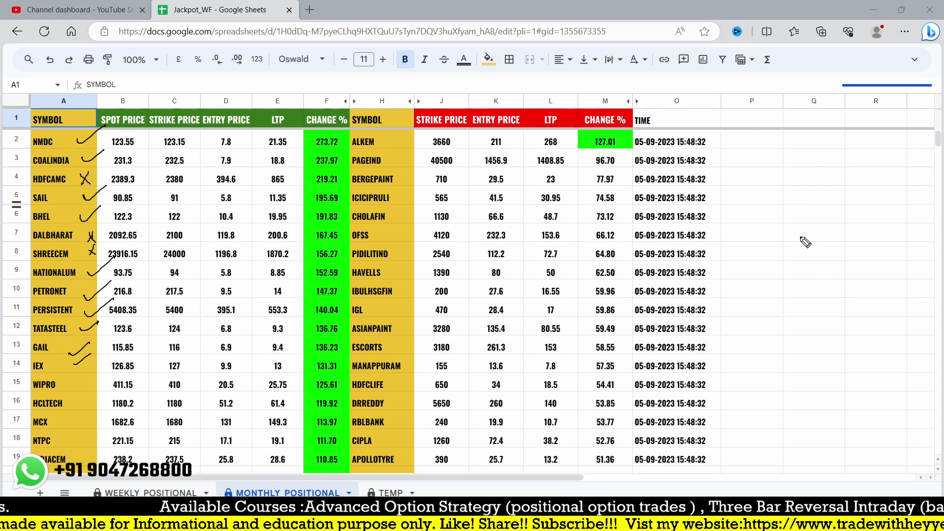
Write and underline "14th" in the empty area beside the table, and clear all pen marks from the sheet.
mouse_move(772, 224)
left_mouse_down()
mouse_move(804, 211)
mouse_move(794, 221)
mouse_move(809, 227)
mouse_move(780, 254)
left_mouse_up()
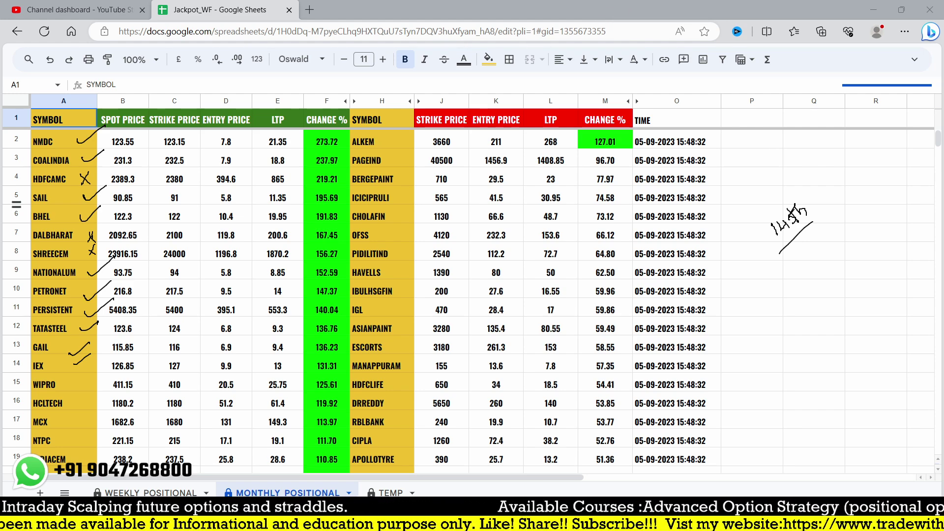
key("Escape")
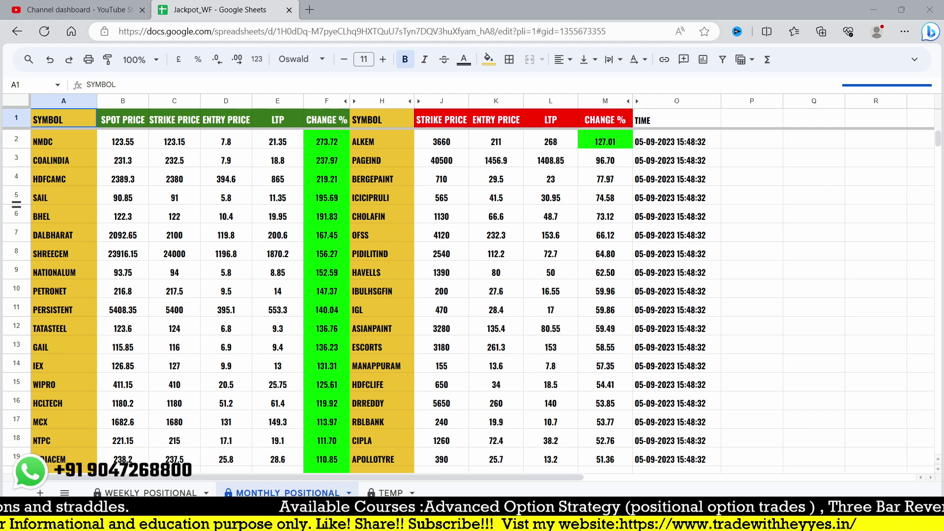
Close the YouTube channel dashboard and open the Upstox charts (tv.upstox.com) in a new browser tab.
left_click(93, 10)
left_click(142, 10)
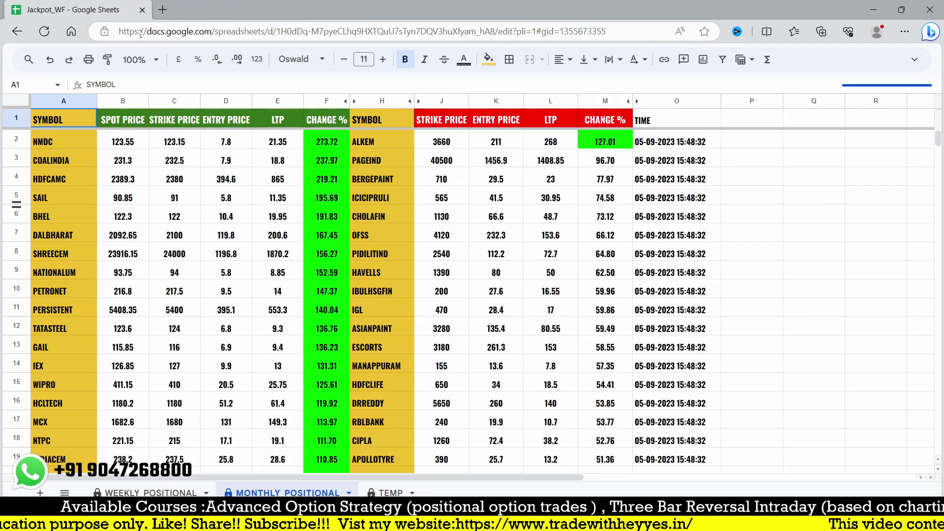
left_click(162, 10)
type("tv")
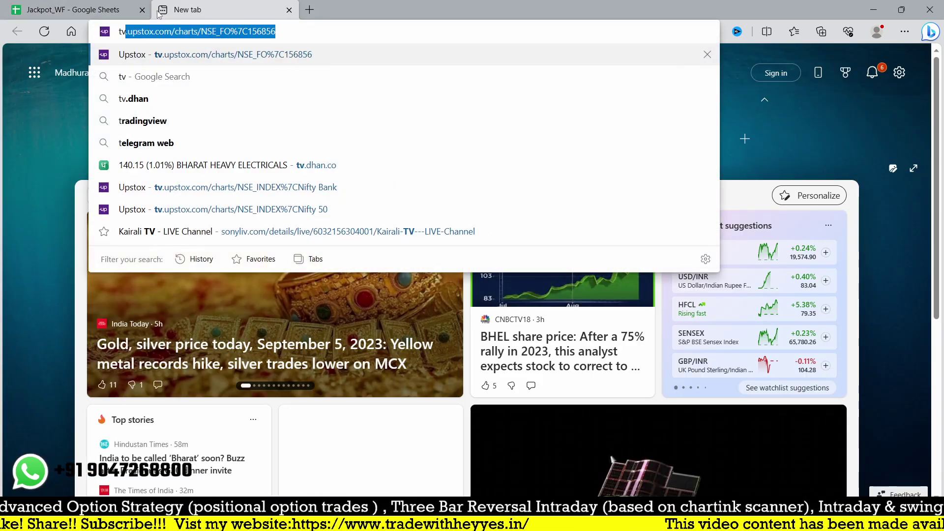
key("Return")
Place the Upstox browser tab ahead of the Jackpot_WF spreadsheet and hide the watchlist beside the chart.
left_click_drag(105, 9, 237, 4)
left_click(81, 6)
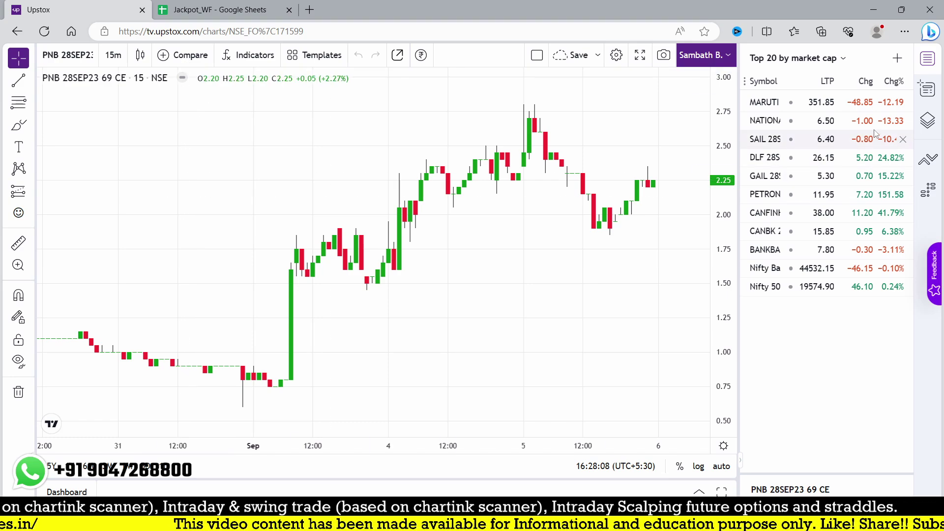
left_click(929, 60)
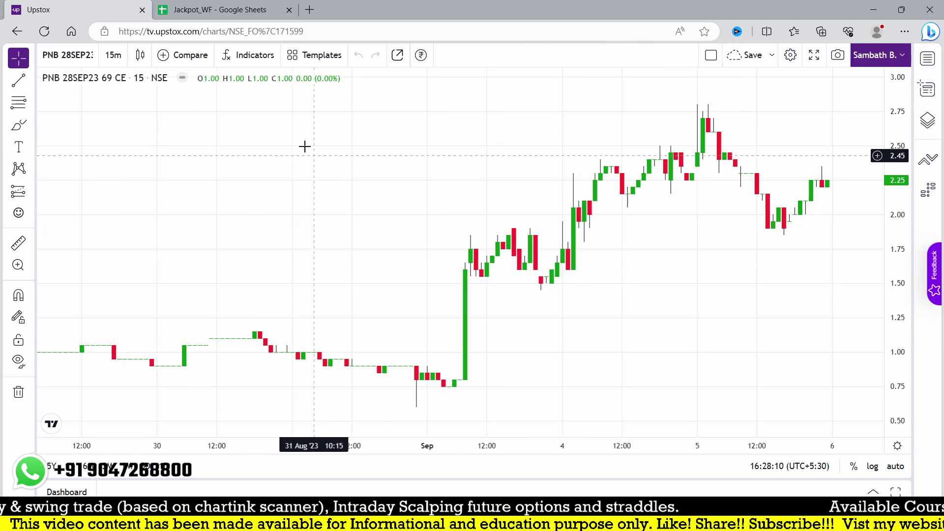
Look up NMDC's strike price in the Jackpot_WF spreadsheet and load the NMDC 28SEP23 123.15 CE chart in Upstox.
key("ctrl+Tab")
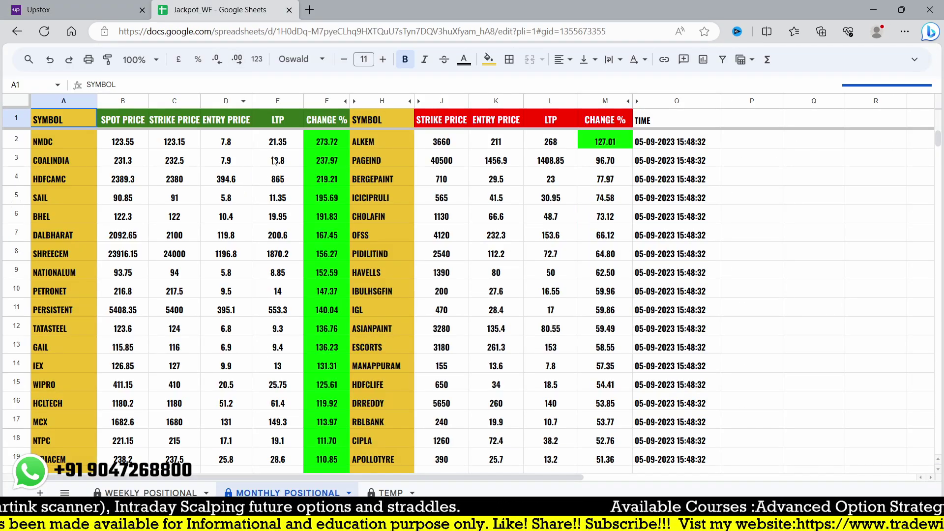
left_click(68, 9)
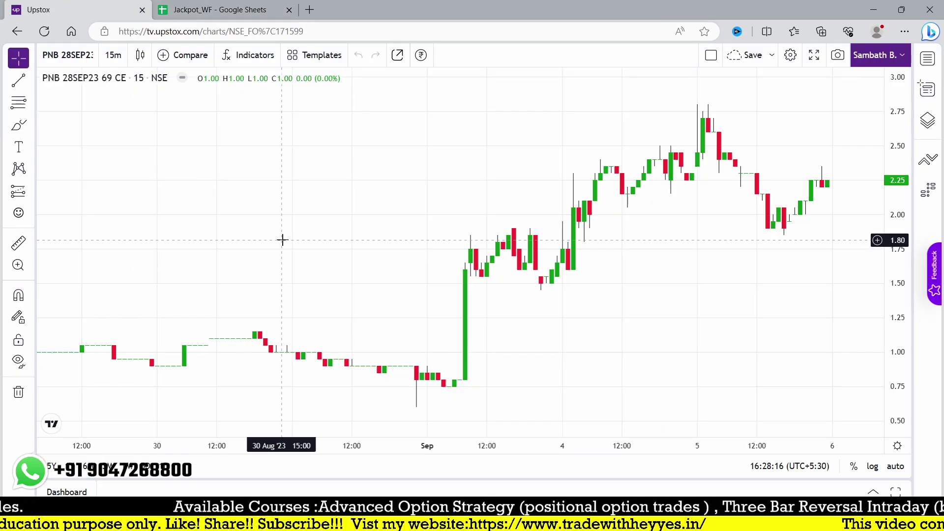
type("ndmc 123.15")
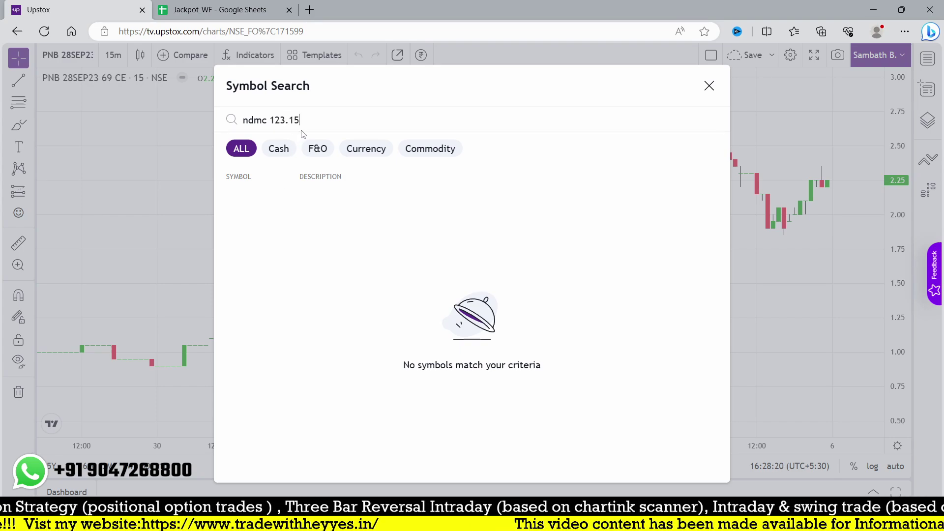
key("BackSpace")
key("BackSpace")
key("BackSpace")
key("BackSpace")
key("BackSpace")
key("BackSpace")
key("BackSpace")
key("BackSpace")
key("BackSpace")
key("BackSpace")
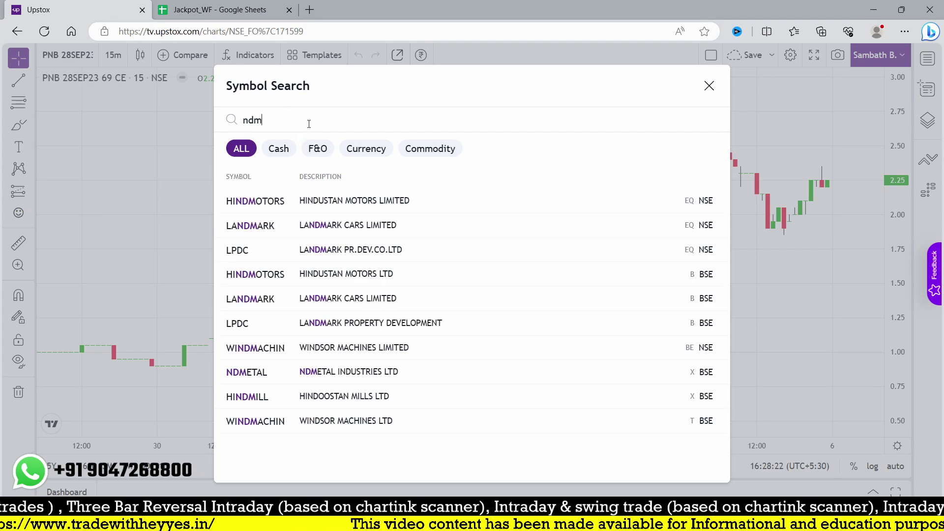
type("mdc")
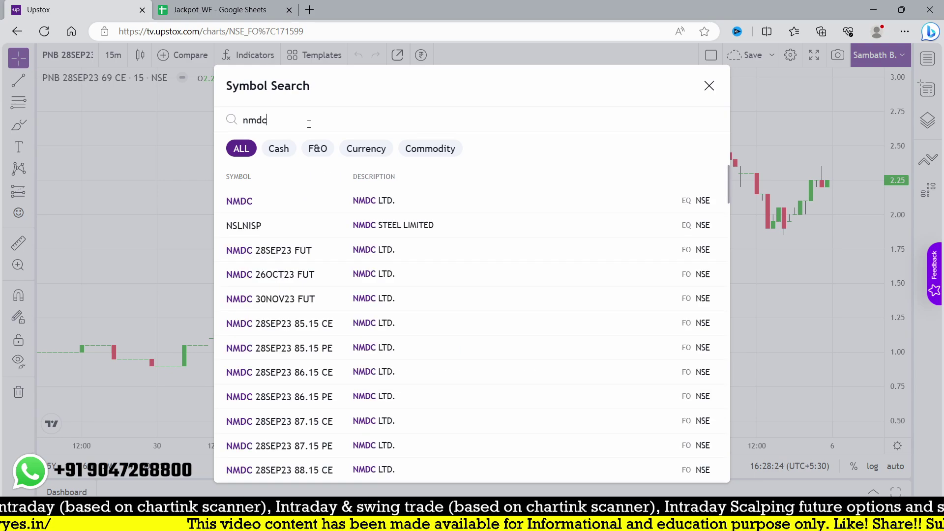
type(" 123.15")
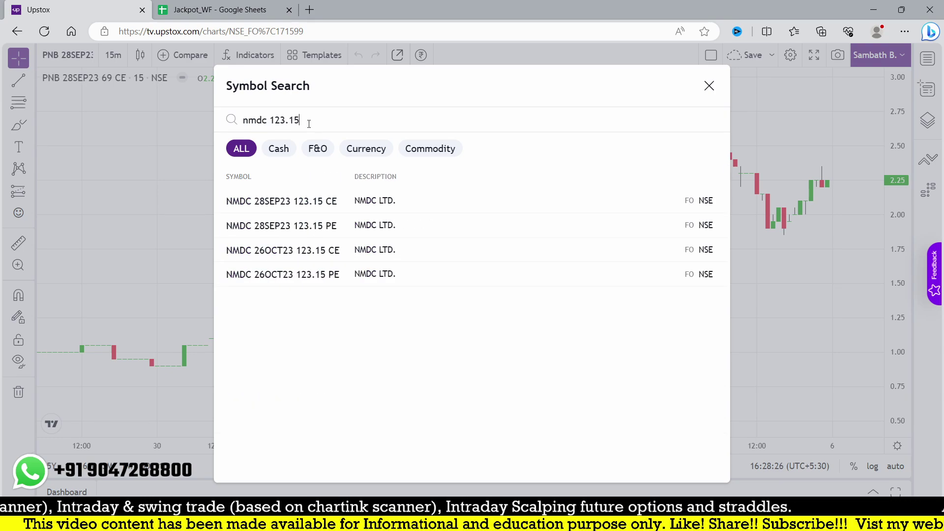
left_click(332, 201)
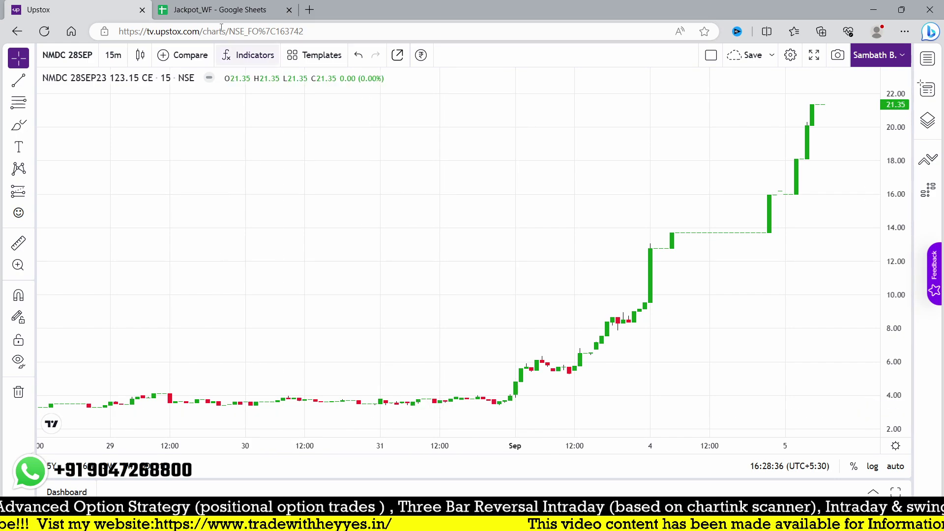
Check NMDC's entry price in the Jackpot_WF spreadsheet by selecting its cell, and return to the Upstox chart.
left_click(222, 10)
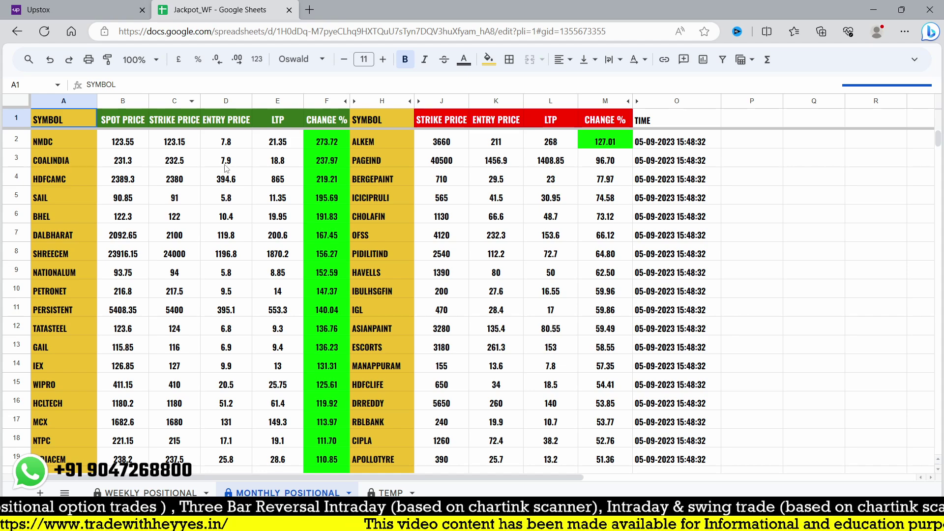
left_click(217, 142)
left_click(91, 6)
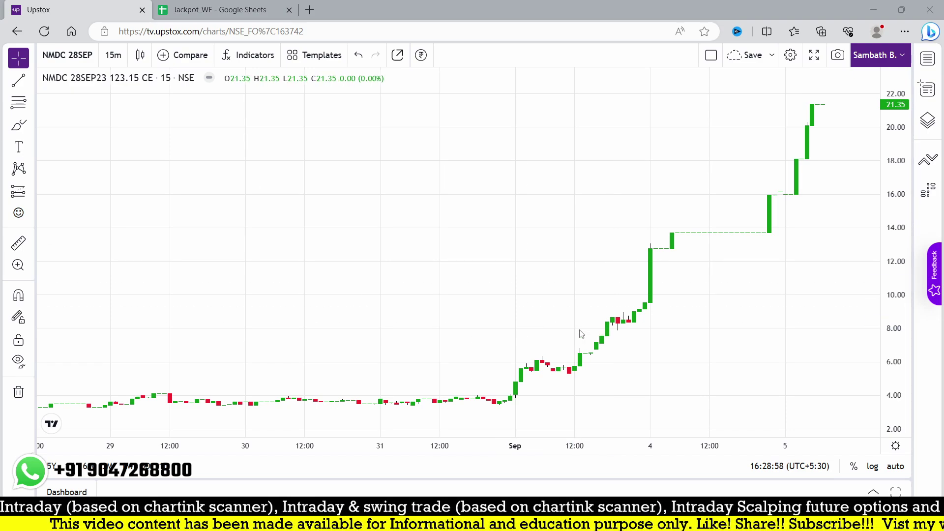
Circle the breakout candles around 8.00 with the screen pen and annotate them with "1.30 → 7.8" and an underlined "Breakouts".
left_click_drag(595, 317, 621, 353)
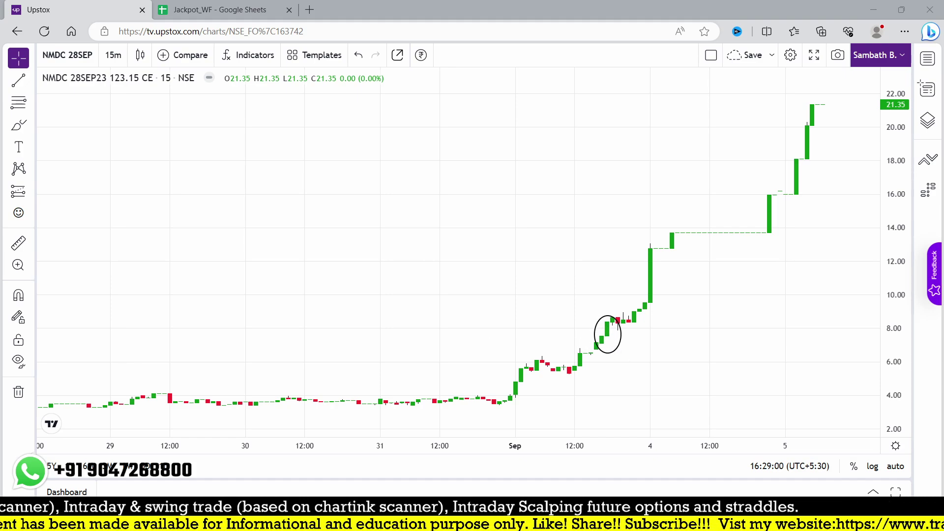
mouse_move(560, 300)
left_mouse_down()
mouse_move(569, 313)
mouse_move(618, 260)
left_mouse_up()
mouse_move(616, 254)
left_mouse_down()
mouse_move(611, 241)
mouse_move(577, 246)
mouse_move(569, 231)
mouse_move(584, 236)
mouse_move(612, 188)
left_mouse_up()
left_click_drag(585, 241, 630, 202)
Write the underlined notes "9:30 am", "Fresh Breakout" and "First time" above the 1 September price rise.
mouse_move(399, 301)
left_mouse_down()
mouse_move(397, 314)
mouse_move(416, 294)
mouse_move(411, 301)
mouse_move(422, 300)
left_mouse_up()
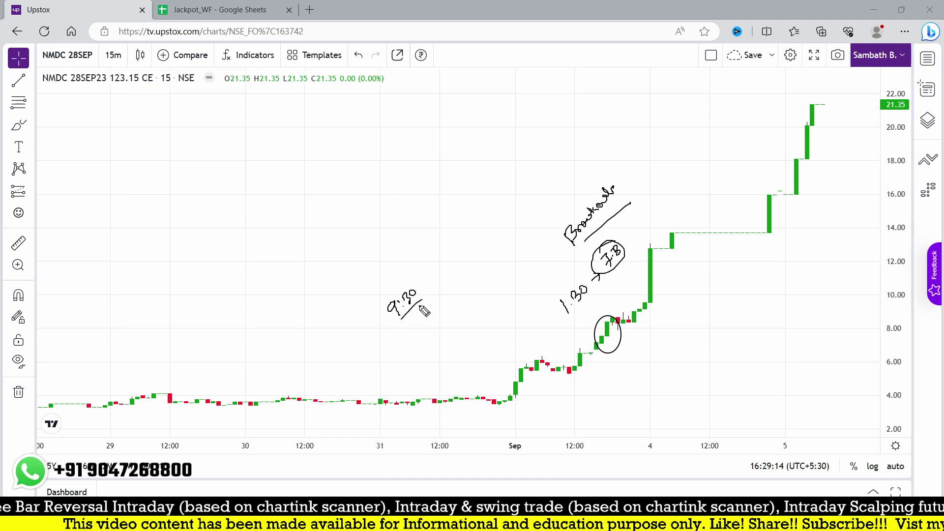
mouse_move(420, 263)
left_mouse_down()
mouse_move(431, 310)
mouse_move(446, 275)
left_mouse_up()
left_click_drag(426, 313, 456, 285)
mouse_move(435, 334)
left_mouse_down()
mouse_move(426, 357)
mouse_move(457, 337)
mouse_move(512, 263)
left_mouse_up()
left_click_drag(468, 341, 510, 305)
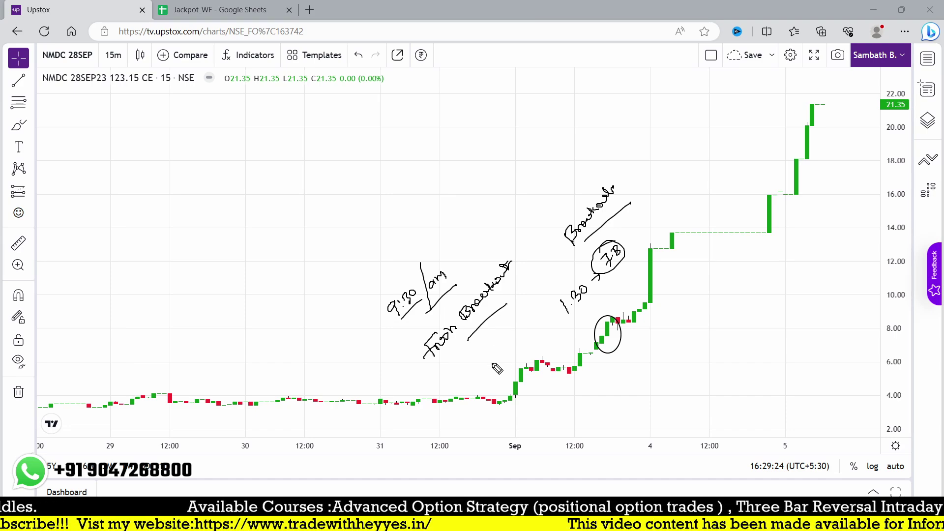
mouse_move(473, 358)
left_mouse_down()
mouse_move(476, 369)
mouse_move(495, 361)
mouse_move(523, 312)
left_mouse_up()
left_click_drag(485, 385, 537, 333)
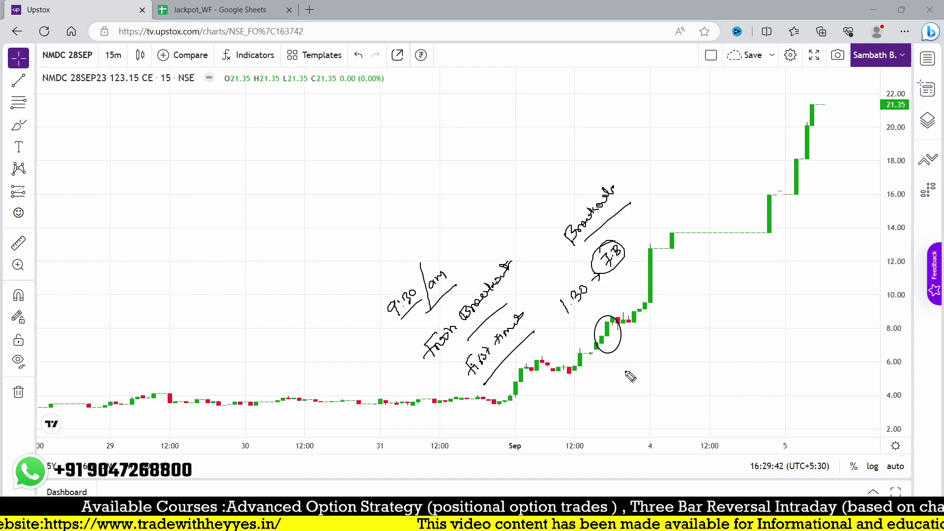
Draw a tick below the circled candles and write an underlined "7.8 → 21" beside them.
left_click_drag(608, 370, 648, 344)
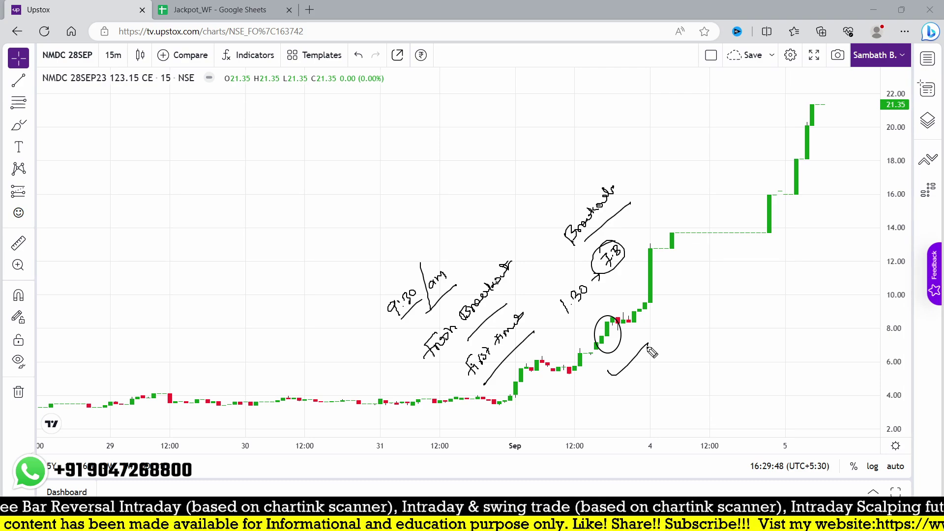
mouse_move(670, 338)
left_mouse_down()
mouse_move(683, 351)
mouse_move(688, 331)
mouse_move(721, 321)
left_mouse_up()
left_click(687, 344)
left_click_drag(731, 301, 745, 306)
left_click_drag(693, 357, 758, 309)
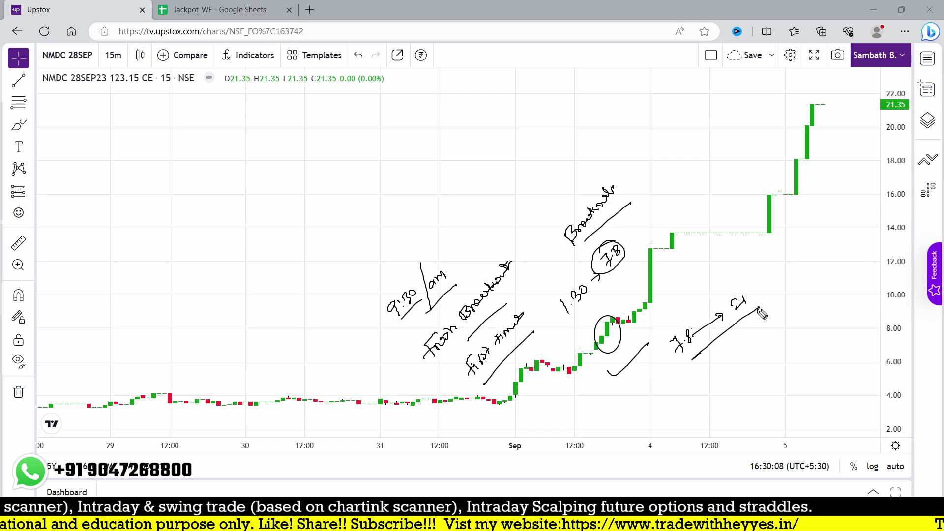
Write an underlined ratio note in the upper chart area, tick it three times, and add a tick at the circled breakout candles.
mouse_move(457, 142)
left_mouse_down()
mouse_move(482, 145)
mouse_move(484, 173)
mouse_move(503, 130)
left_mouse_up()
left_click_drag(503, 134, 539, 98)
mouse_move(486, 187)
left_mouse_down()
mouse_move(545, 119)
mouse_move(510, 189)
left_mouse_up()
left_click_drag(515, 173, 544, 135)
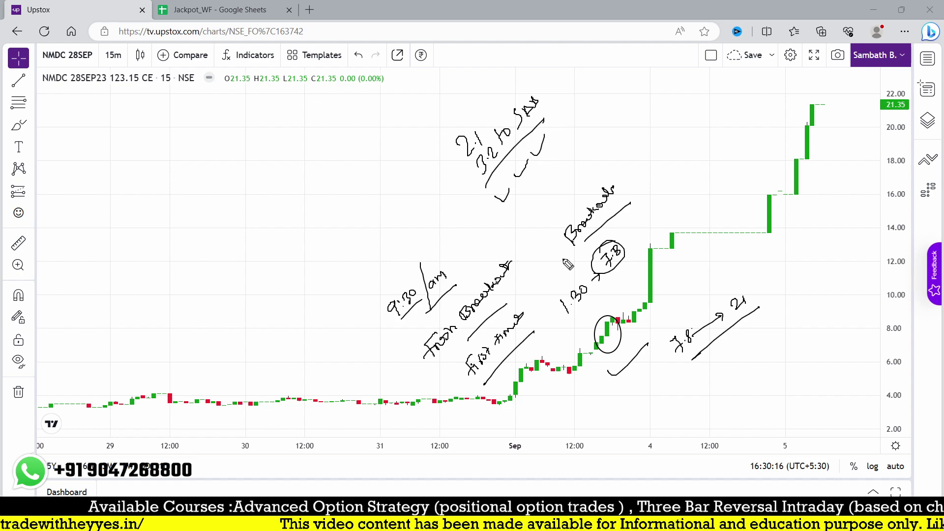
left_click_drag(589, 326, 620, 285)
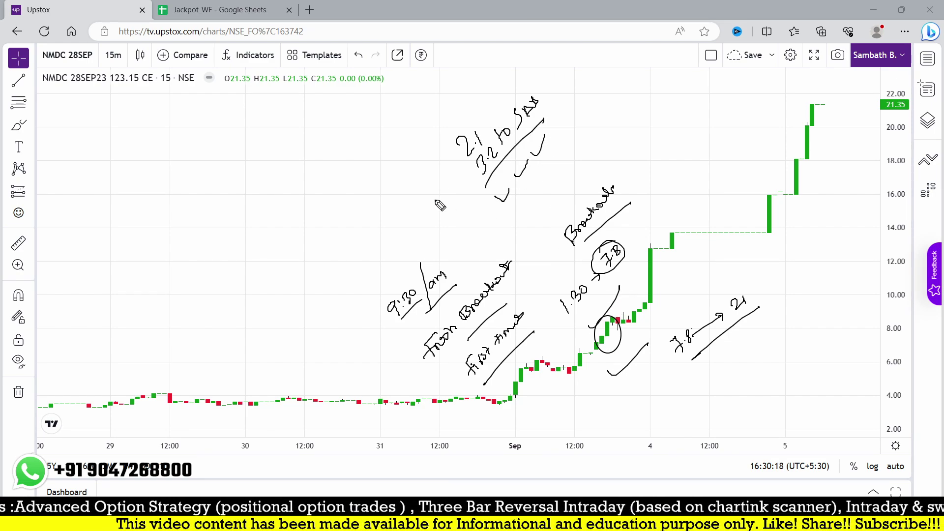
Add a circled note with a line leading to it beside the ratio note, and clear all pen marks from the chart.
mouse_move(409, 162)
left_mouse_down()
mouse_move(422, 148)
mouse_move(386, 150)
left_mouse_up()
mouse_move(421, 134)
left_mouse_down()
mouse_move(435, 132)
mouse_move(449, 96)
left_mouse_up()
left_click_drag(457, 89, 461, 88)
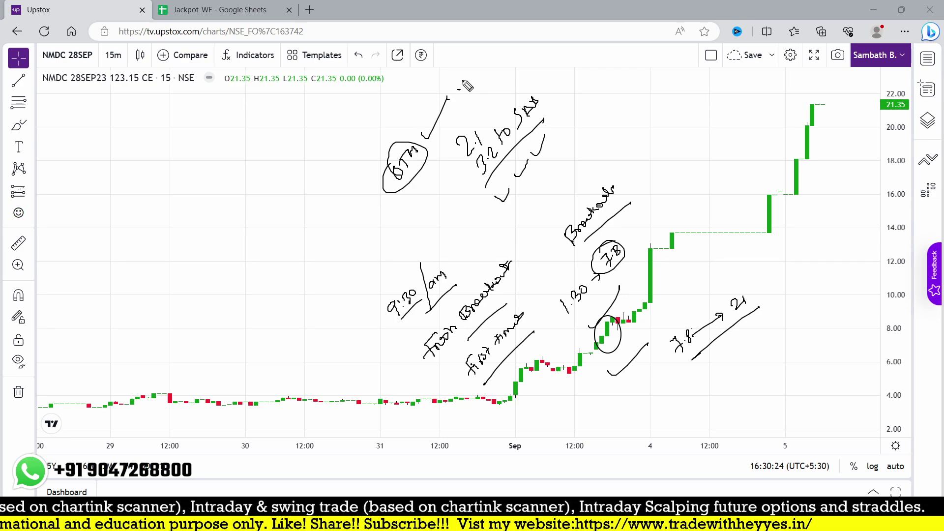
key("Escape")
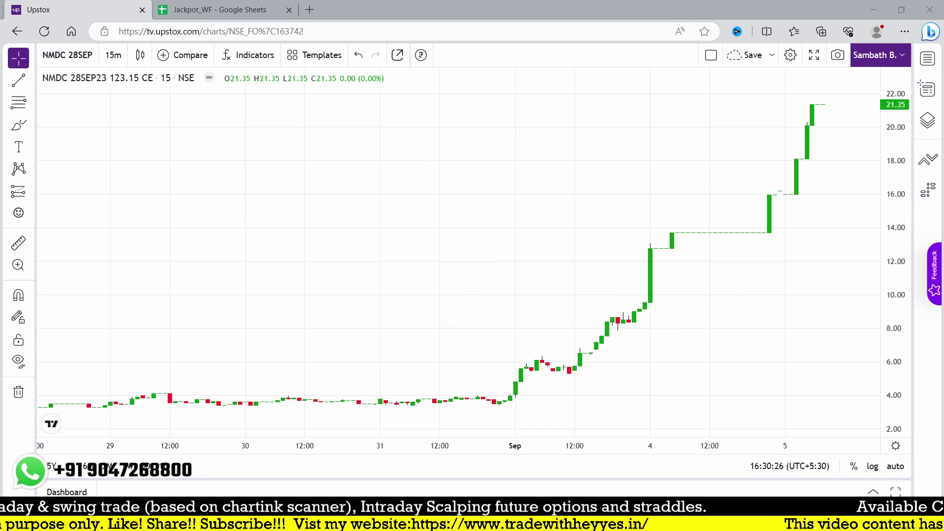
Look up COALINDIA's strike price in the spreadsheet and load the COALINDIA 28SEP23 232.5 CE chart in Upstox.
left_click(208, 9)
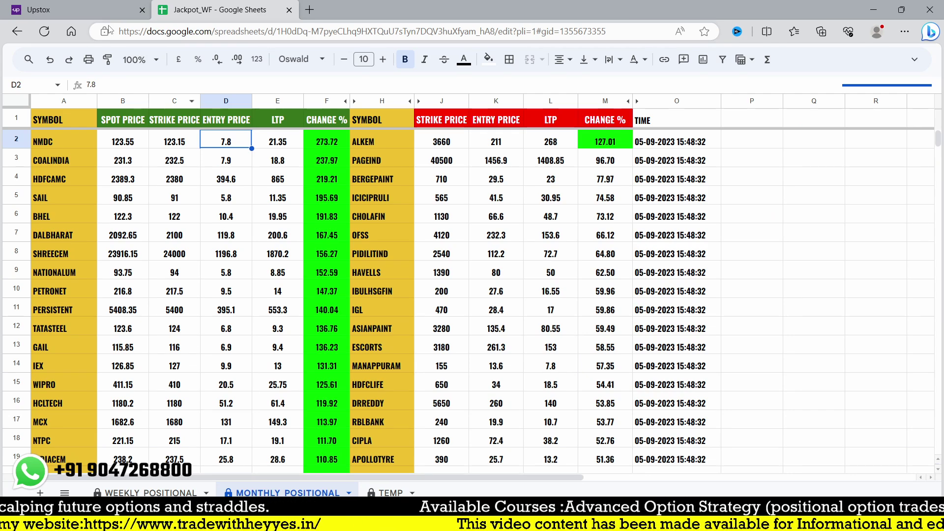
left_click(88, 6)
type("coal ")
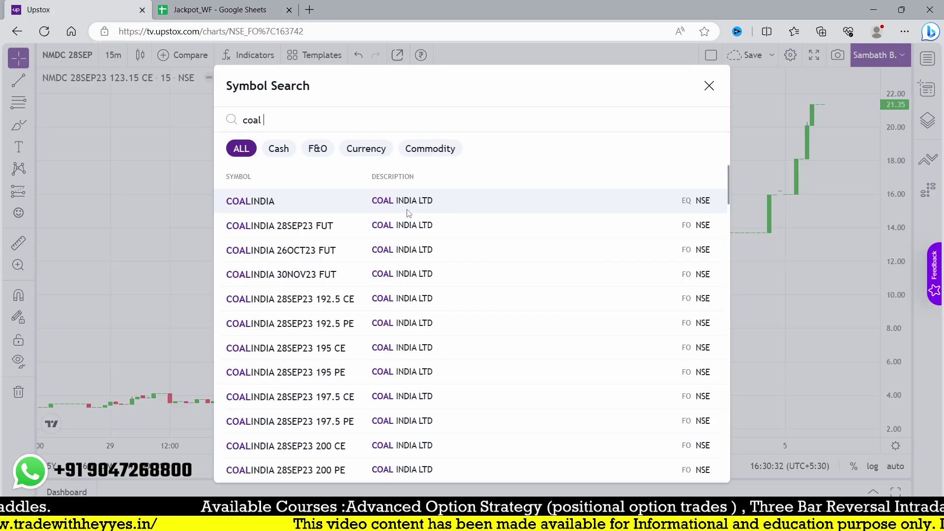
type("223")
key("BackSpace")
key("BackSpace")
key("BackSpace")
type("232.5")
key("Down")
key("Return")
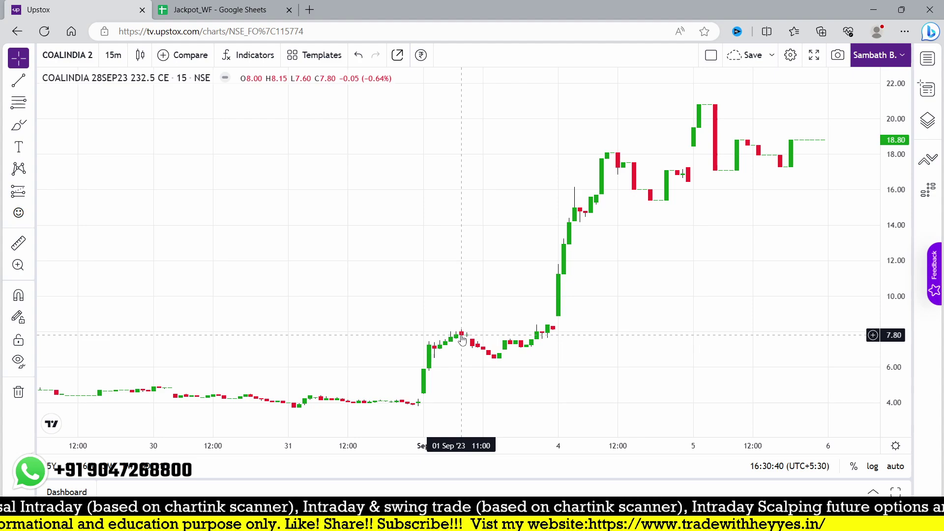
Check COALINDIA's entry price and LTP in the Jackpot_WF spreadsheet, and compare them with the Upstox chart.
left_click(221, 10)
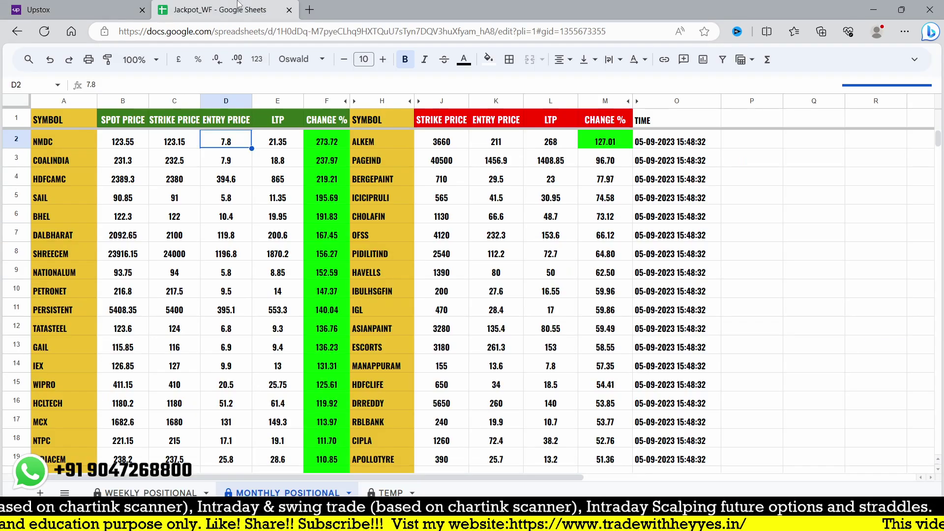
left_click(98, 10)
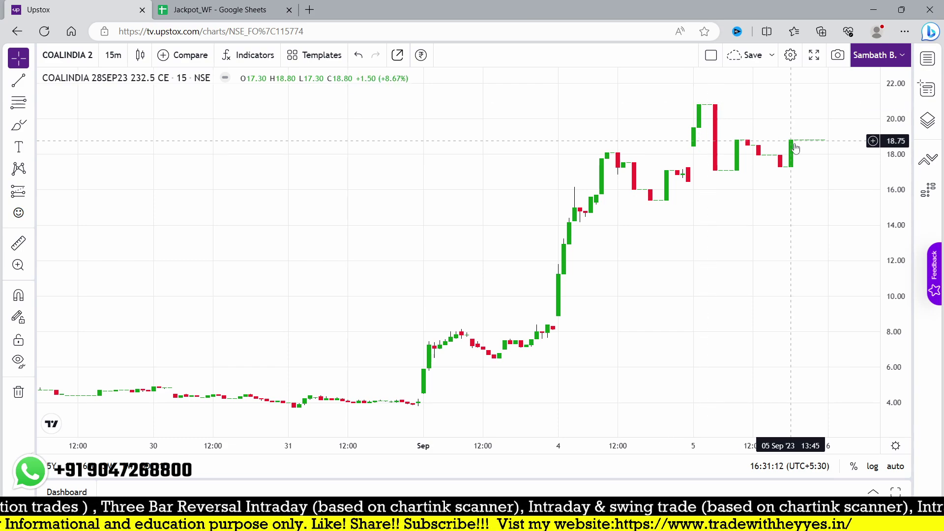
Look up HDFCAMC's strike price in the spreadsheet and load the HDFCAMC 28SEP23 2380 CE chart in Upstox.
key("ctrl+Tab")
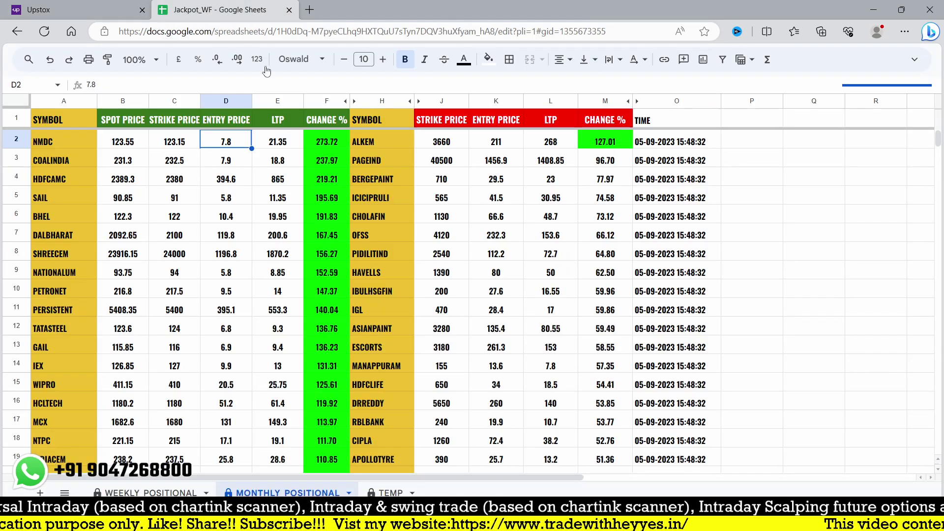
left_click(62, 180)
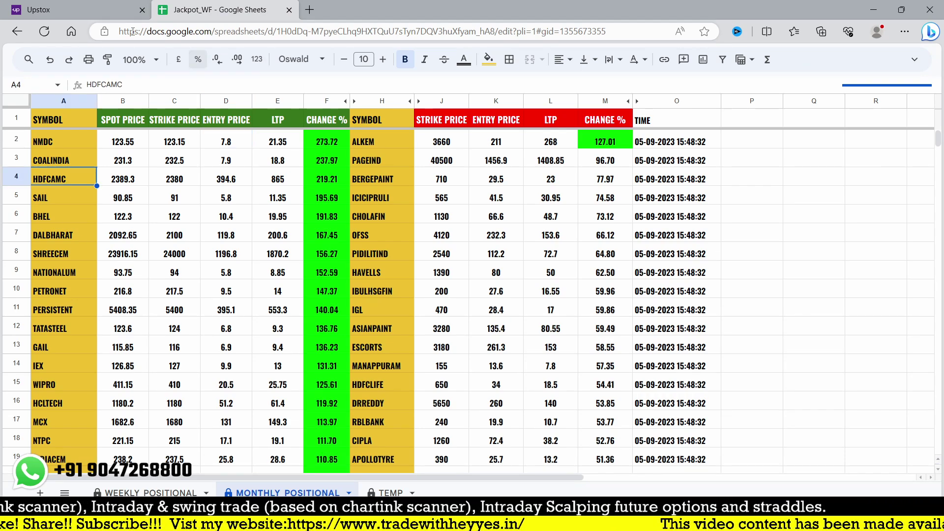
left_click(79, 9)
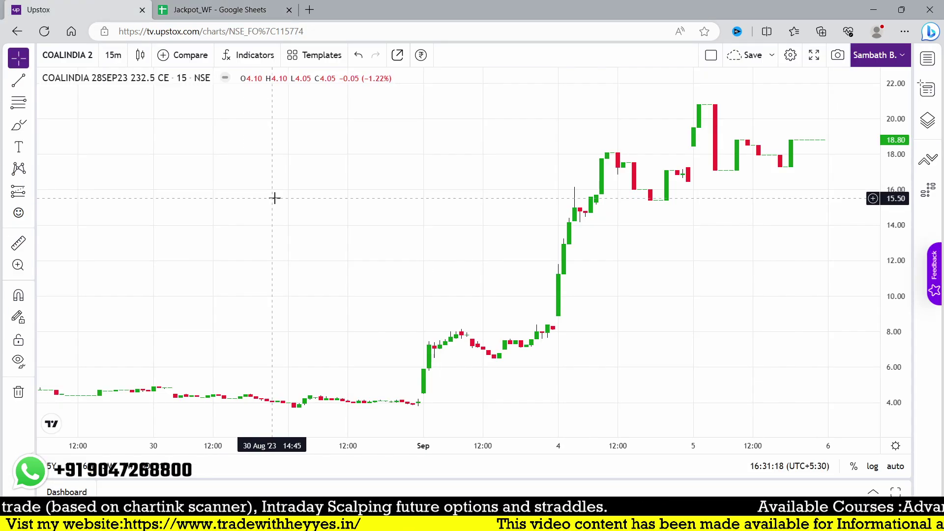
type("hdfca ")
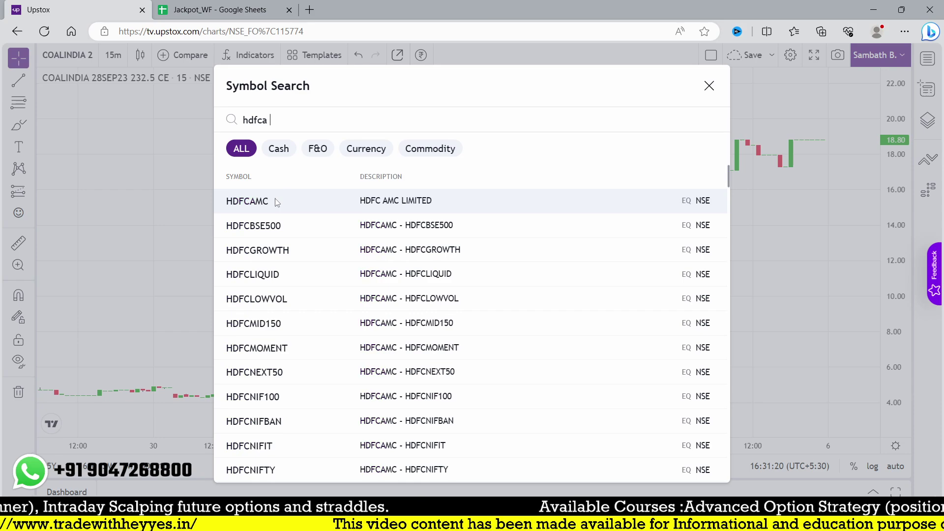
type("2380")
key("Down")
key("Return")
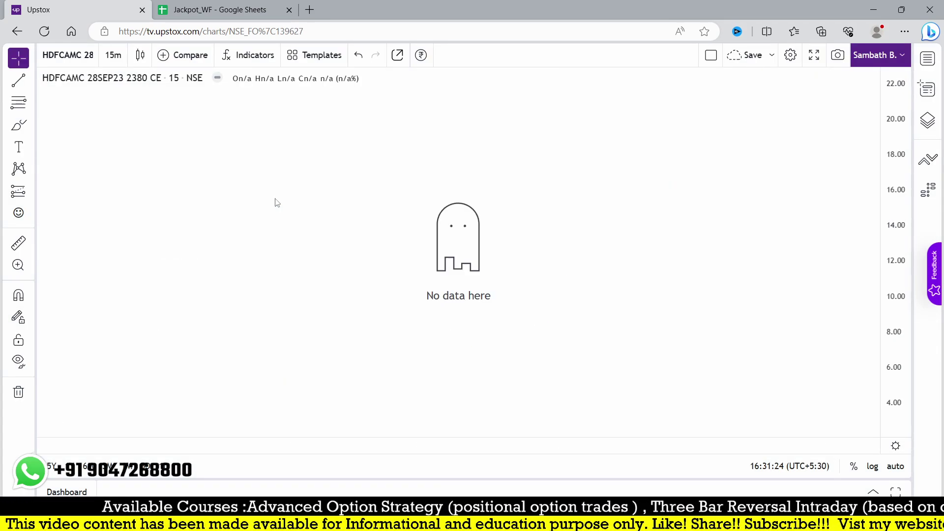
Load the SAIL 28SEP23 91 CE chart in Upstox and compare it with SAIL's entry price and LTP in the spreadsheet.
left_click(182, 6)
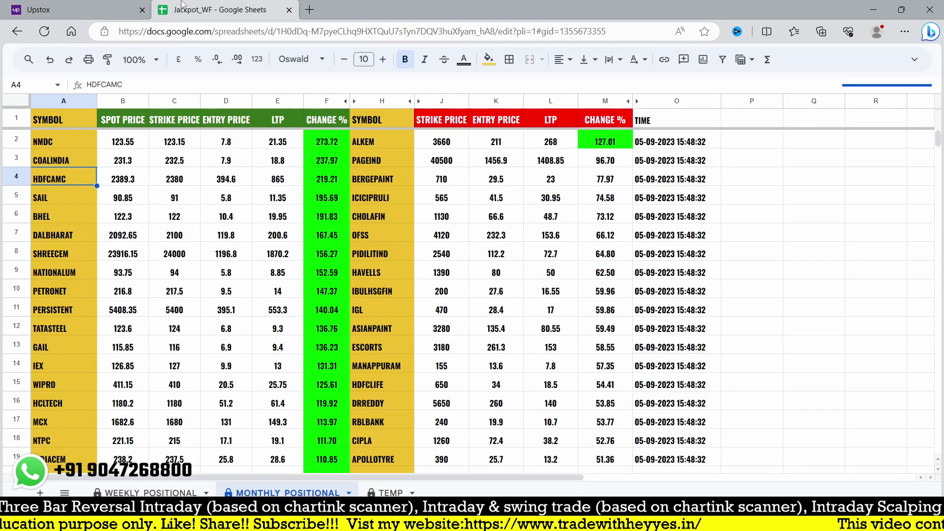
left_click(77, 17)
type("sail 91")
left_click(346, 201)
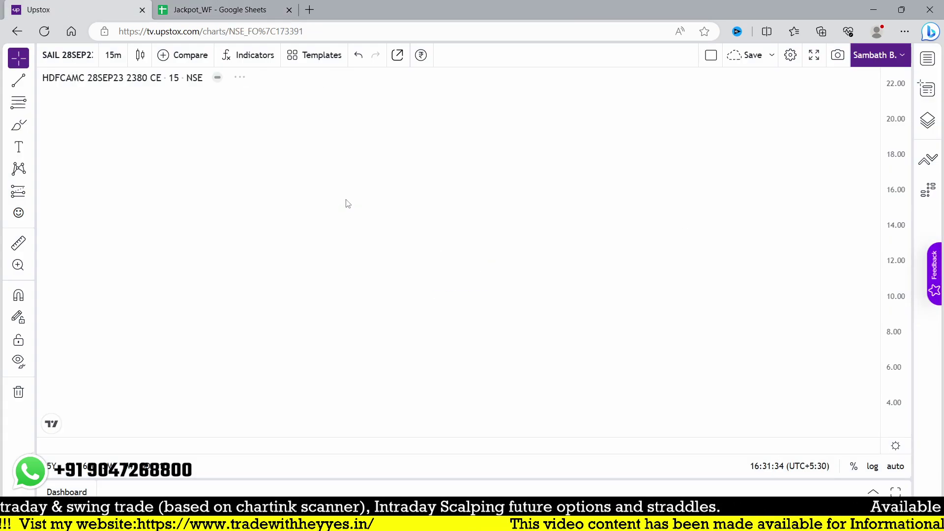
left_click(188, 6)
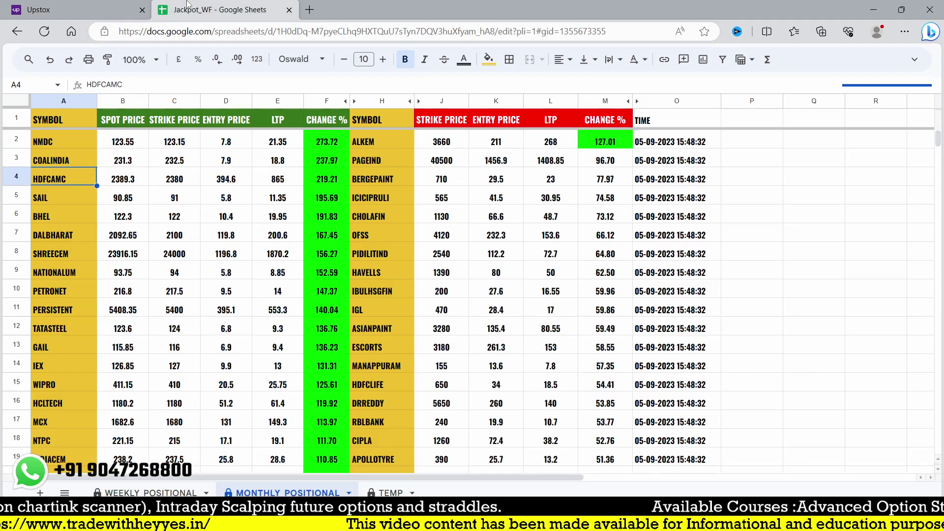
left_click(97, 9)
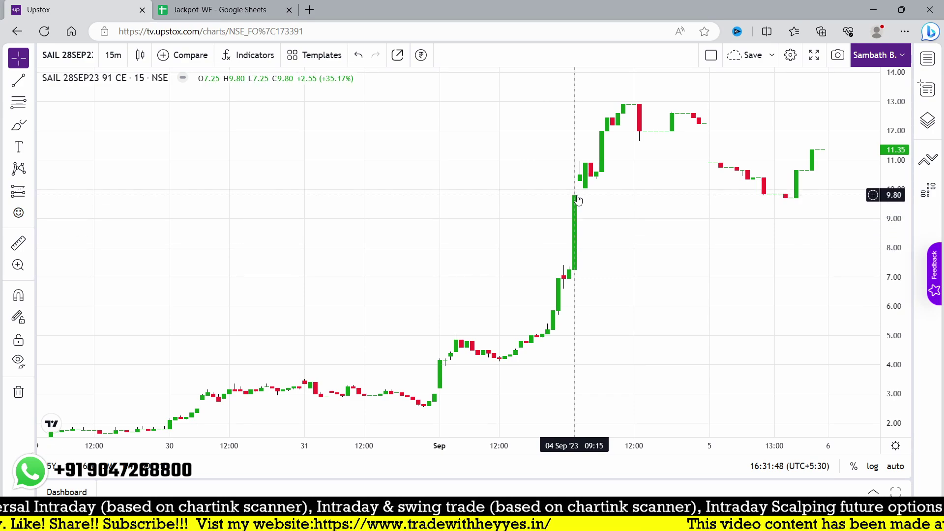
Look up PETRONET's strike price in the spreadsheet and load the PETRONET 28SEP23 217.5 CE chart in Upstox.
key("ctrl+Tab")
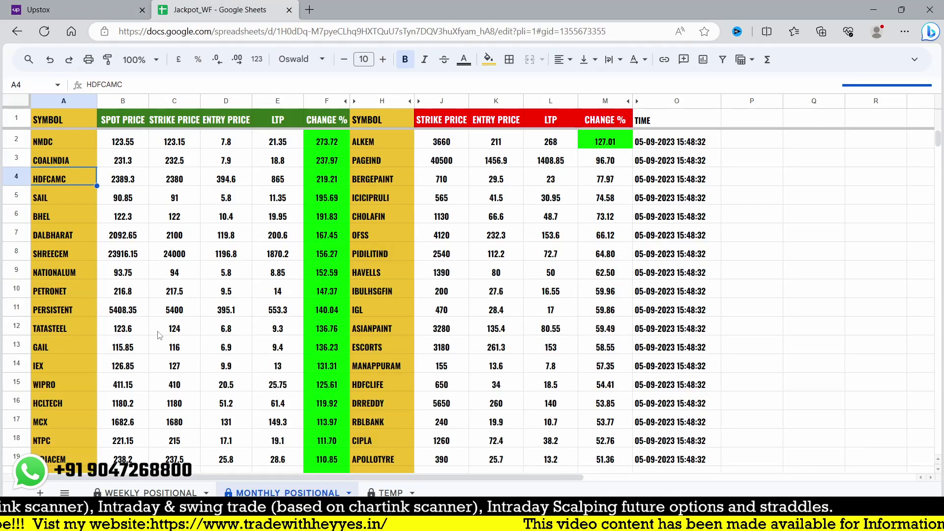
left_click(69, 255)
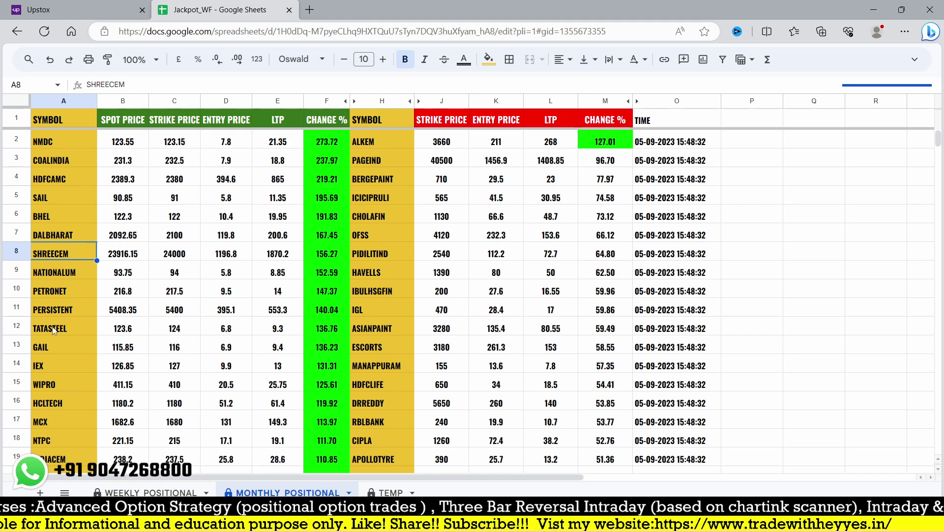
left_click(81, 9)
type("pe")
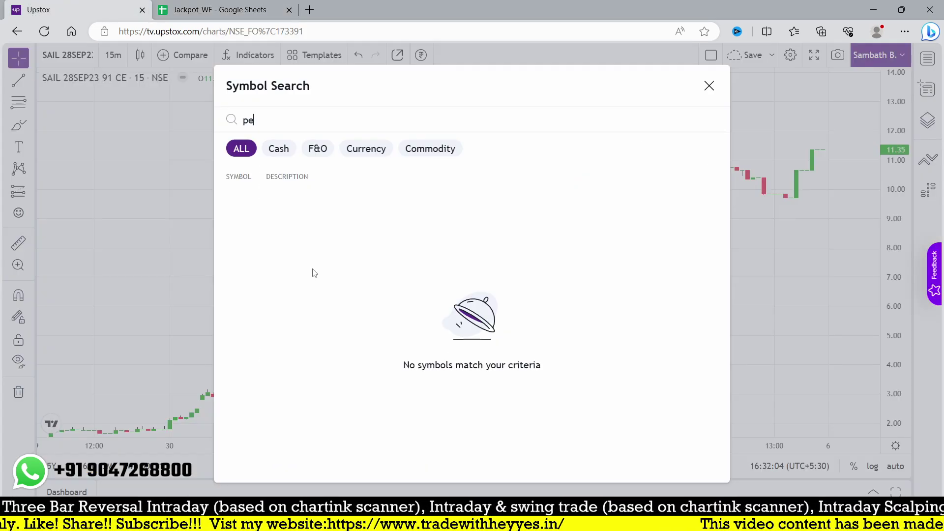
type("tr 2")
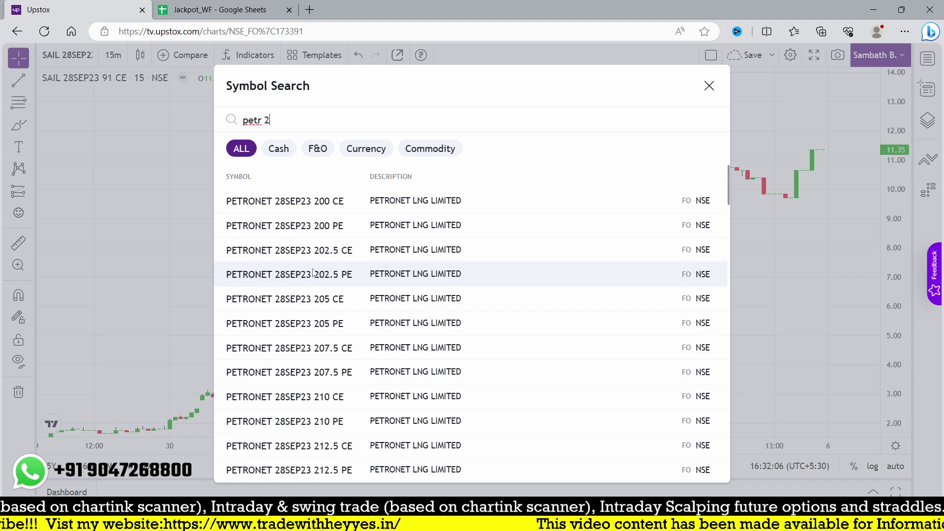
type("17")
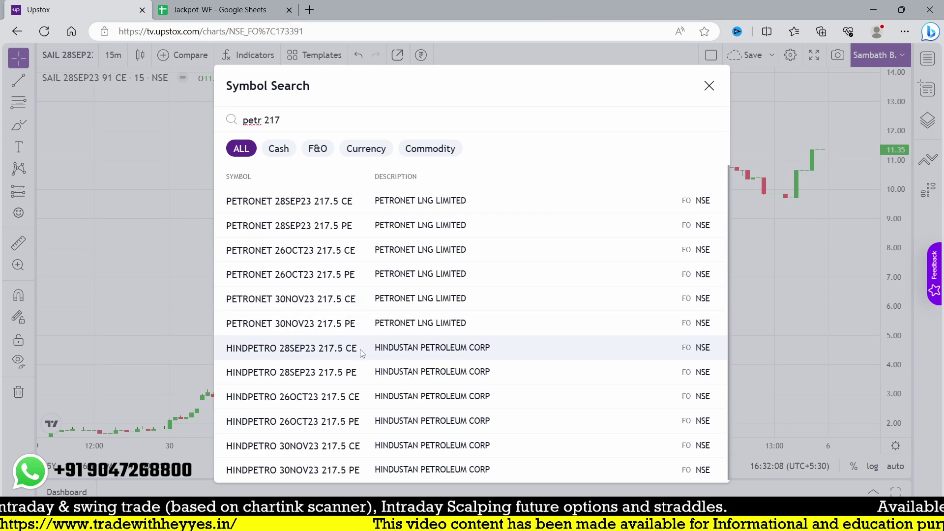
left_click(318, 212)
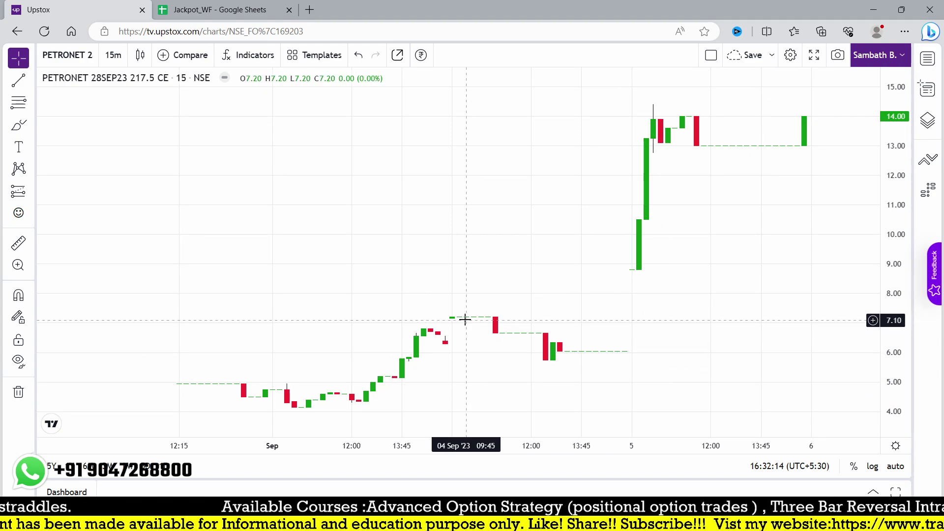
Check PETRONET's entry price in the MONTHLY POSITIONAL sheet and compare it with the Upstox chart.
left_click(220, 10)
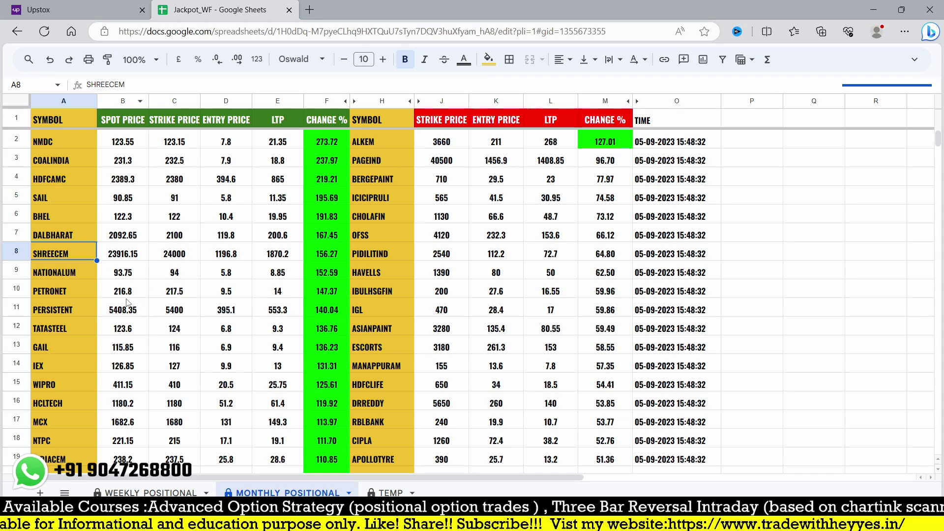
left_click(215, 295)
left_click(74, 10)
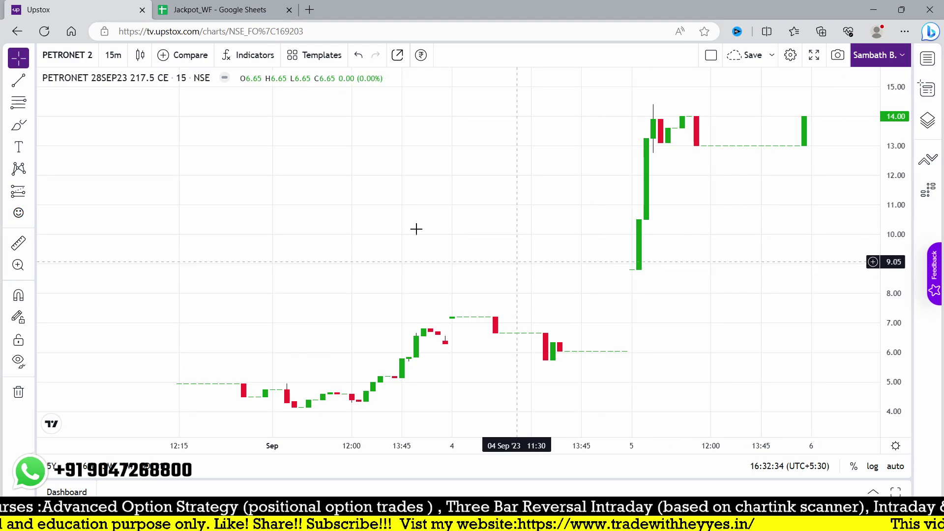
Examine PETRONET's strike price, entry price and LTP in the WEEKLY POSITIONAL sheet.
left_click(208, 13)
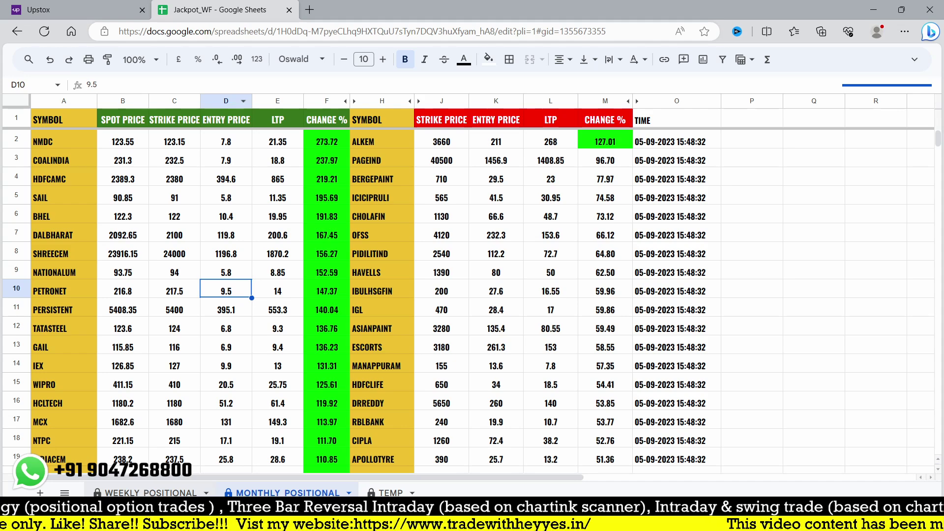
left_click(150, 493)
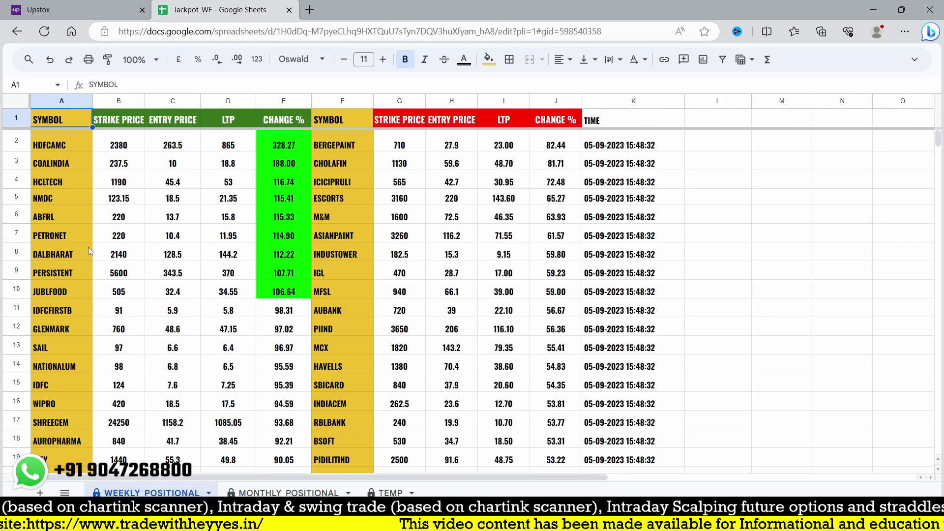
left_click(117, 240)
left_click(175, 239)
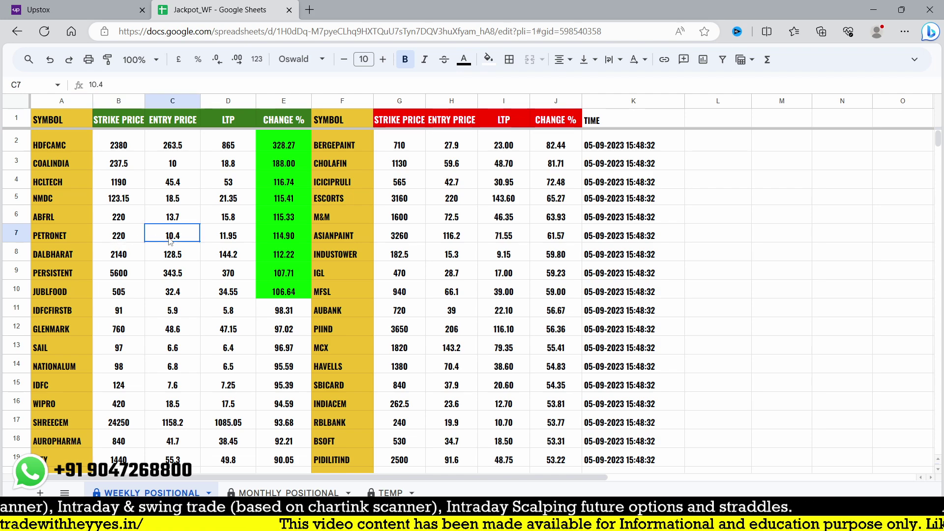
left_click(240, 237)
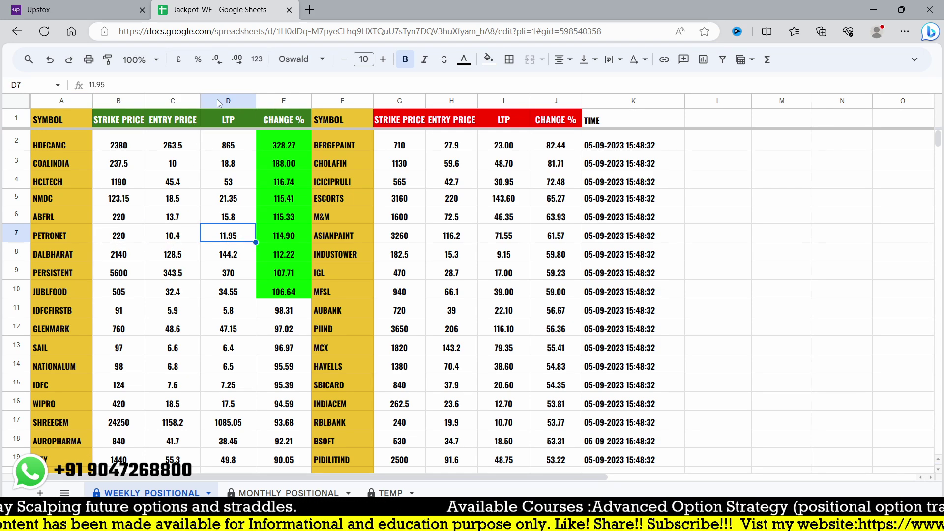
left_click(31, 4)
left_click(222, 9)
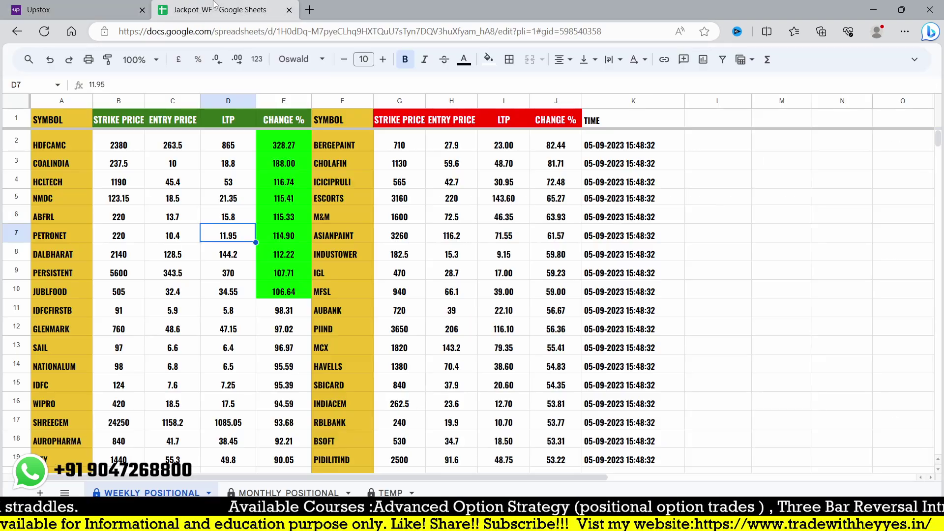
Look up TATASTEEL's strike in the MONTHLY POSITIONAL sheet and load the TATASTEEL 28SEP23 124 CE chart in Upstox.
key("ctrl+shift+Page_Down")
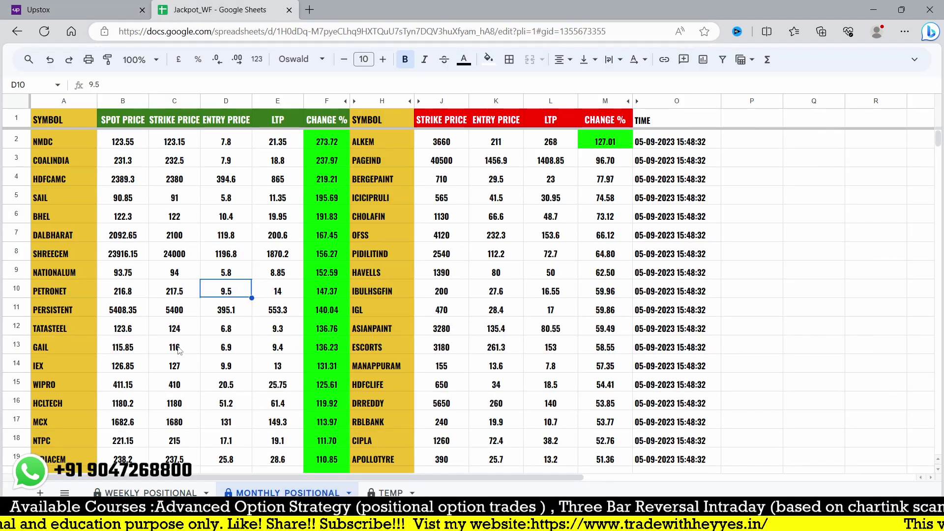
mouse_move(76, 524)
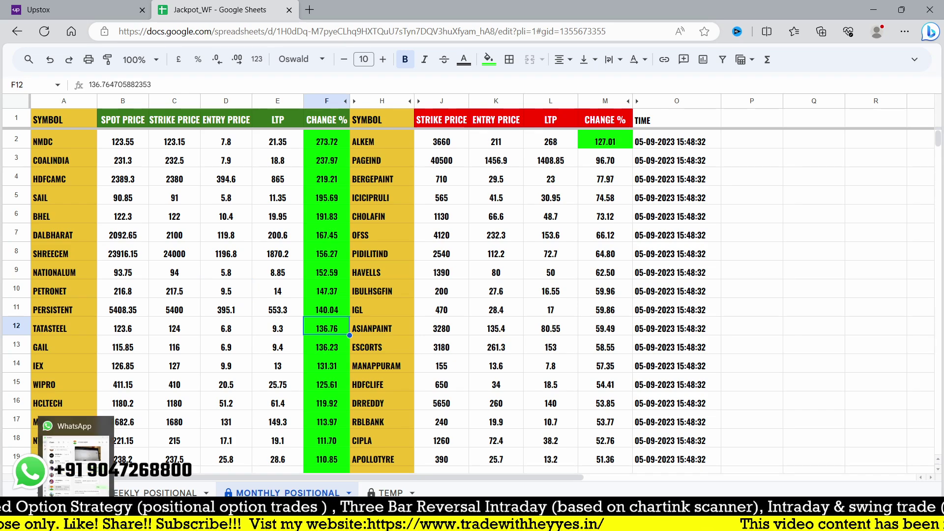
key("ctrl+Page_Up")
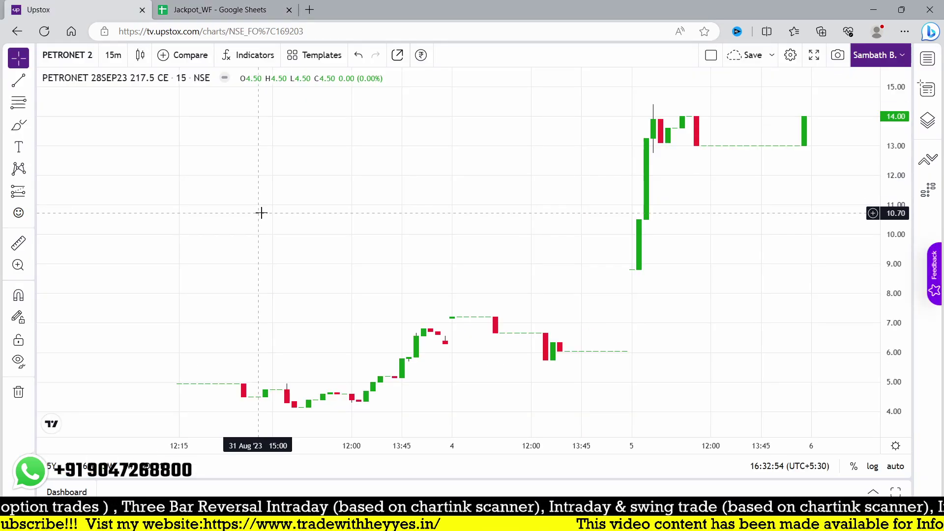
type("tatast 124")
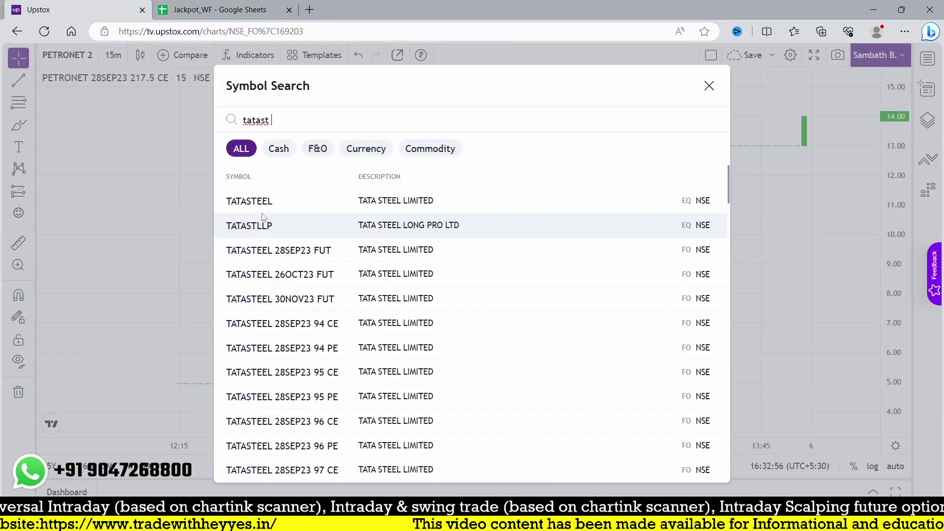
left_click(262, 196)
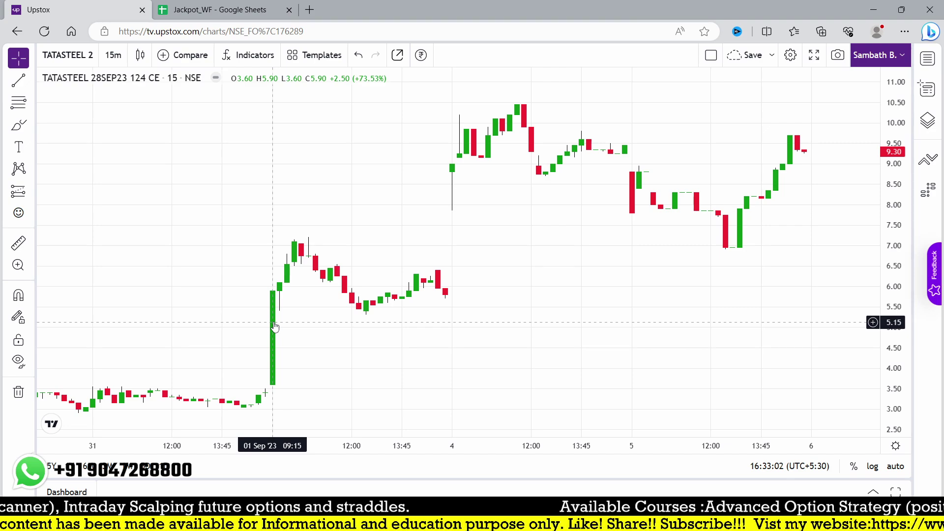
Check TATASTEEL's entry price in the spreadsheet and compare it with the Upstox chart.
left_click(219, 9)
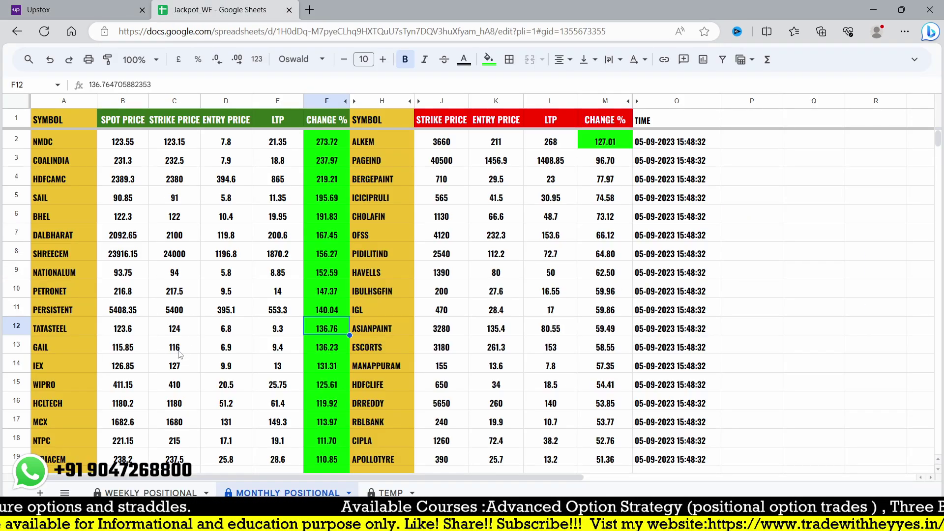
left_click(226, 329)
key("ctrl+Tab")
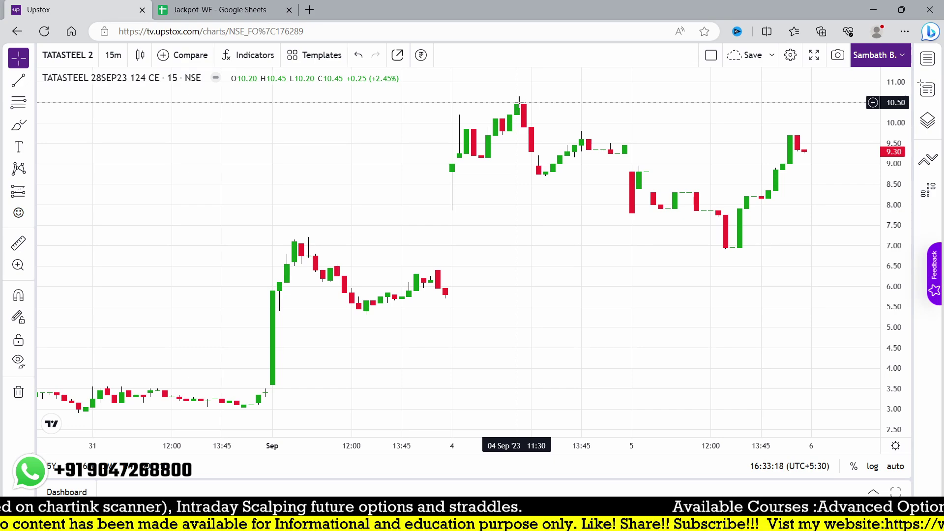
Examine the MONTHLY POSITIONAL picks from HCLTECH down to CANBK, including MCX's change percentage and CANBK's entry price.
left_click(220, 10)
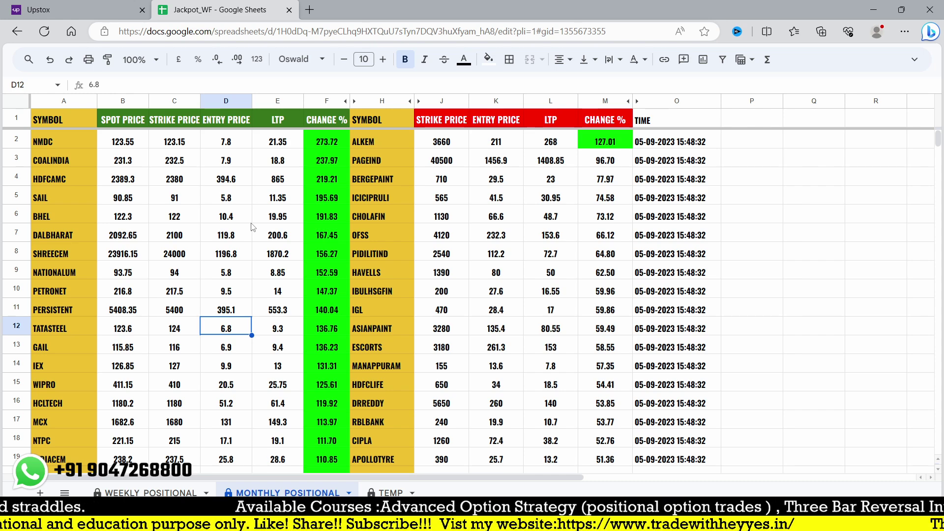
left_click(51, 406)
scroll(70, 403, "down", 1)
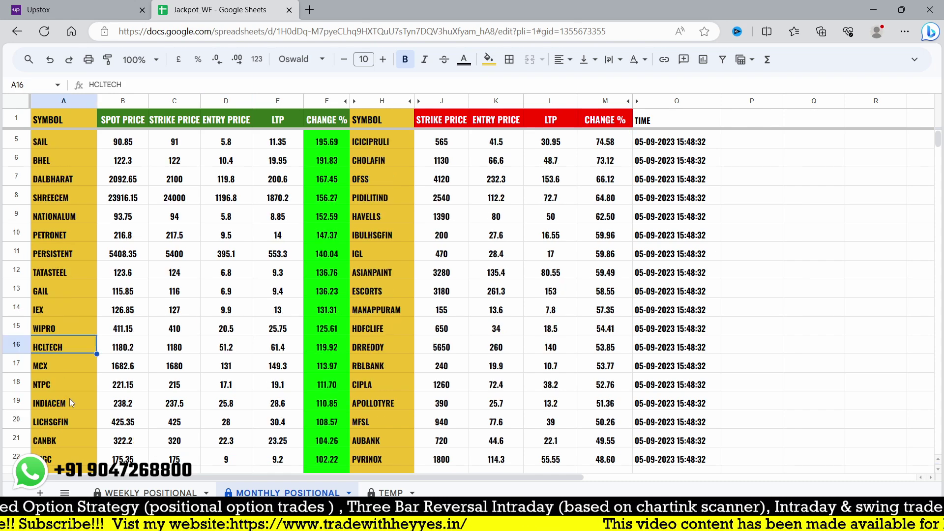
key("Down")
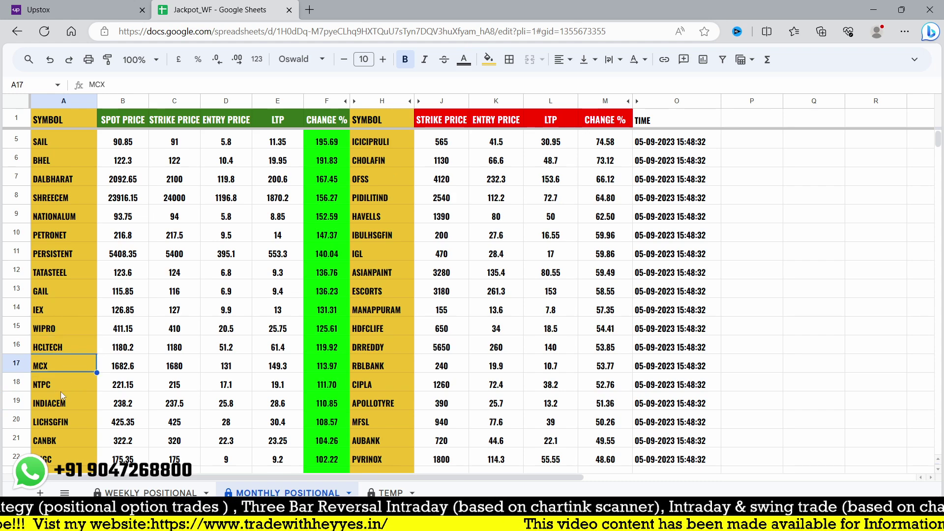
left_click(230, 369)
left_click(309, 369)
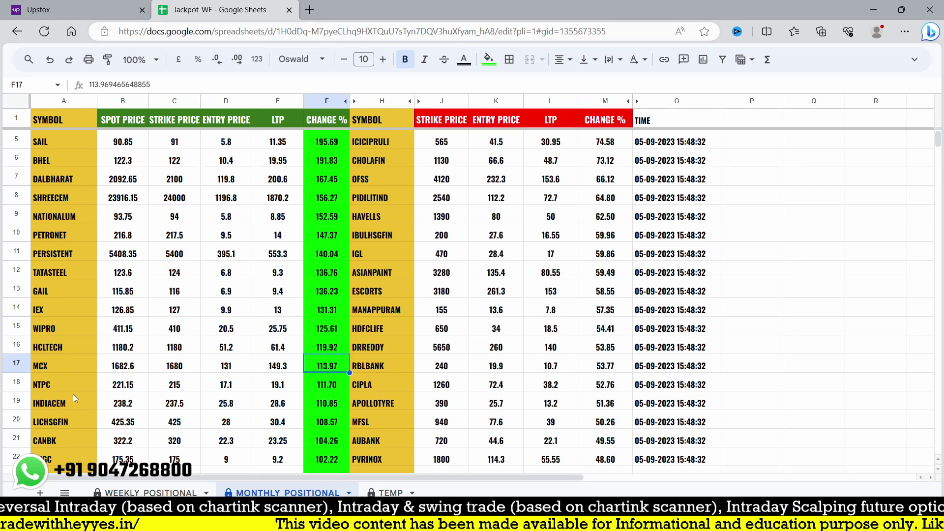
scroll(142, 395, "down", 1)
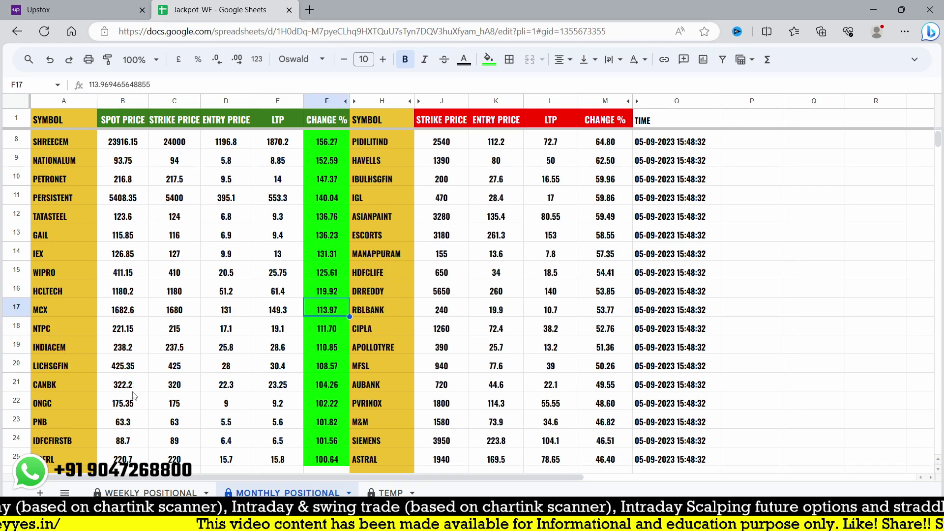
left_click(170, 355)
left_click(114, 370)
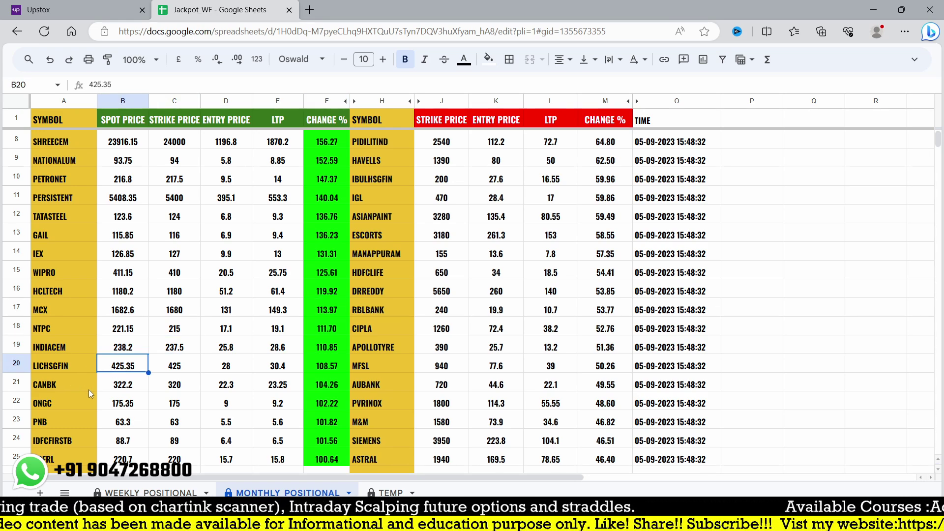
left_click(89, 389)
left_click(246, 392)
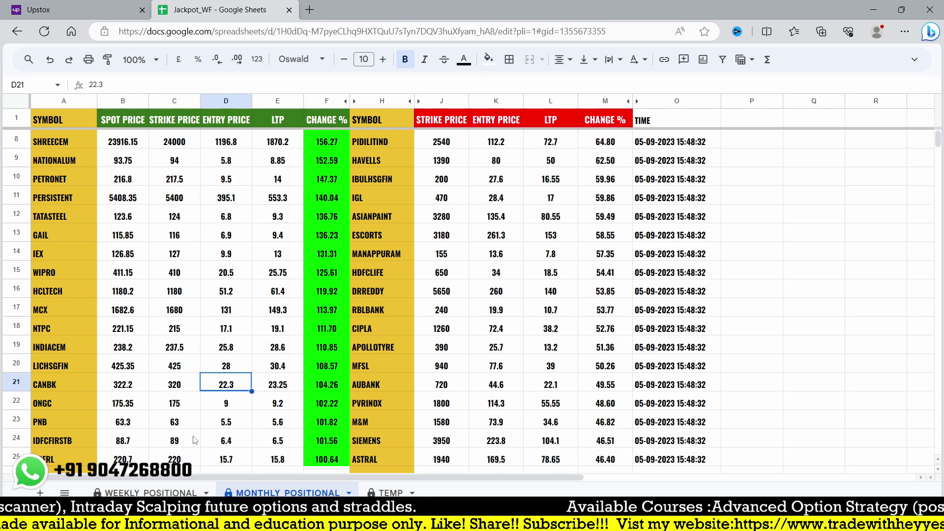
View the WEEKLY POSITIONAL sheet again and return to CANBK's entry price in the MONTHLY POSITIONAL sheet.
left_click(91, 490)
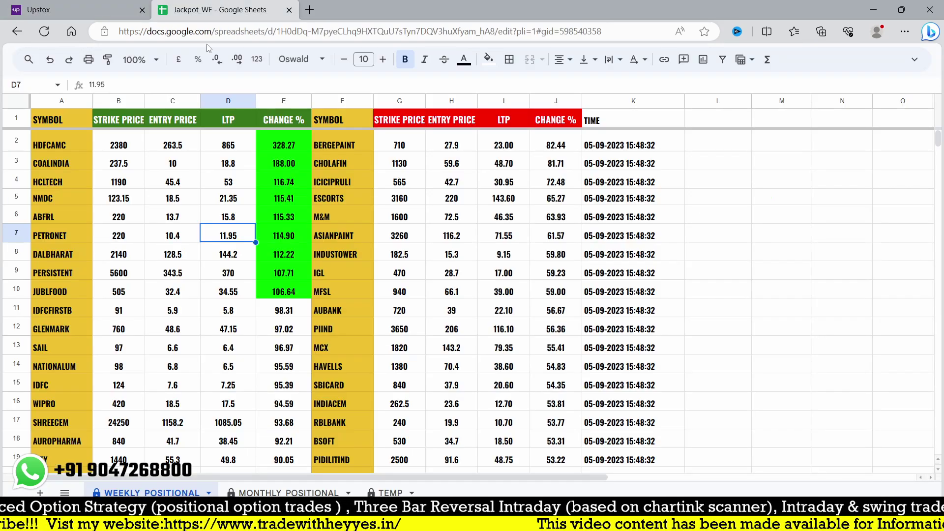
key("ctrl+shift+Page_Down")
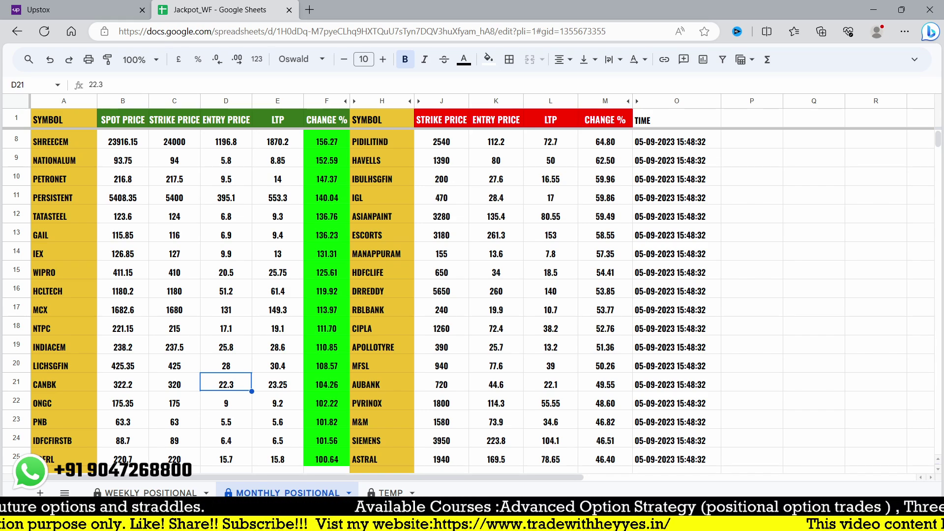
left_click(225, 384)
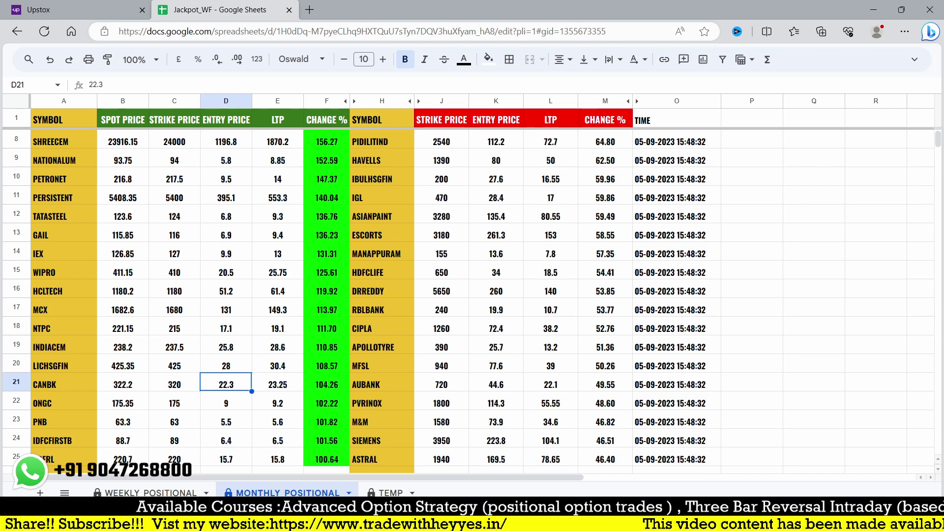